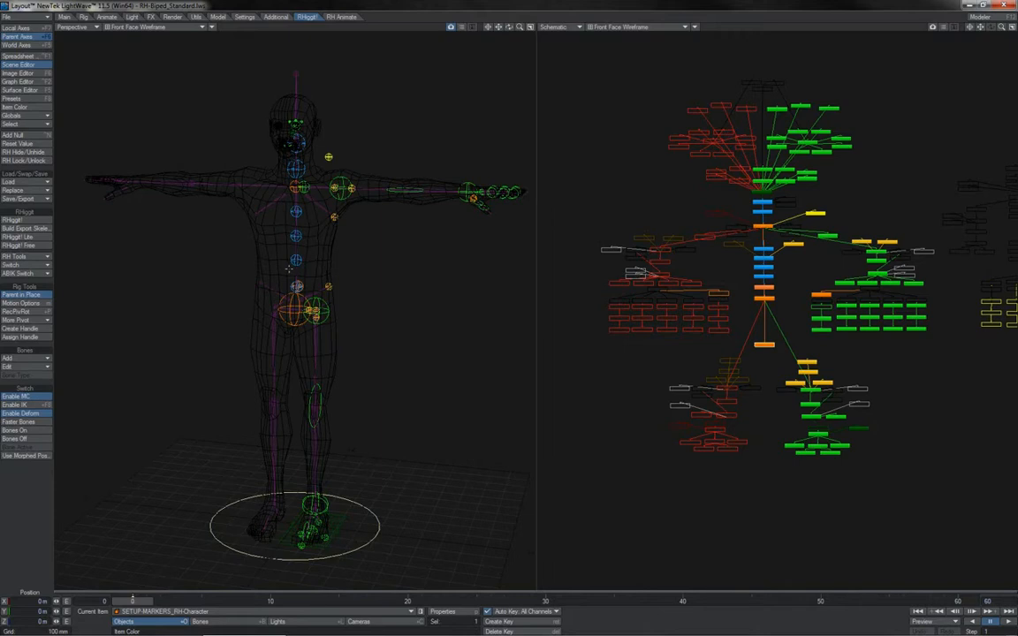
- Return the rigged character to marker setup and build an export skeleton with the default fingers, forearm roll and shoulder spacers
{"action": "left_click", "coordinate": [49, 221]}
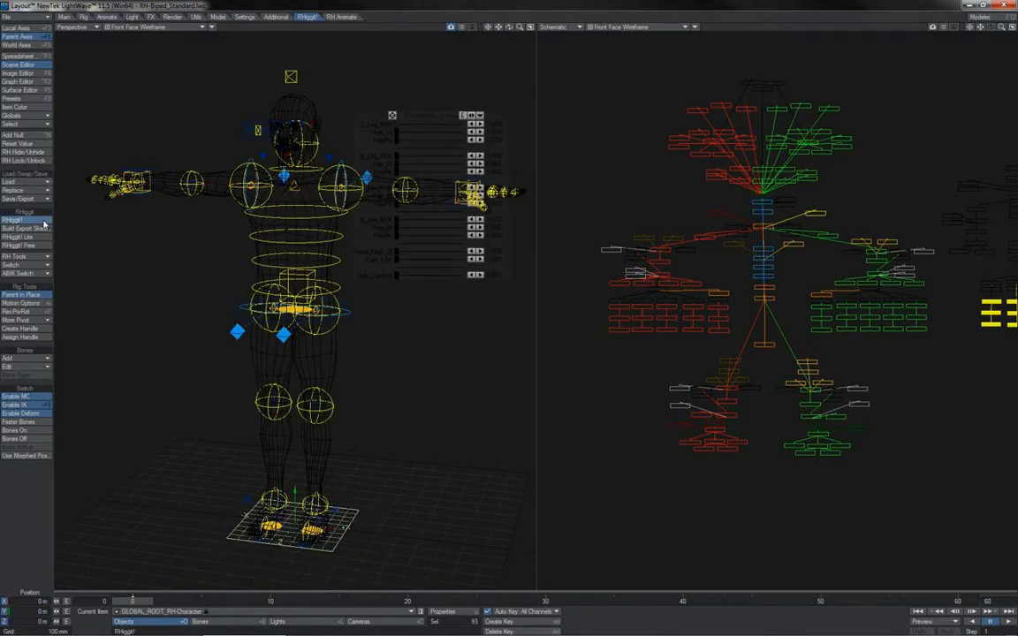
{"action": "left_click", "coordinate": [44, 226]}
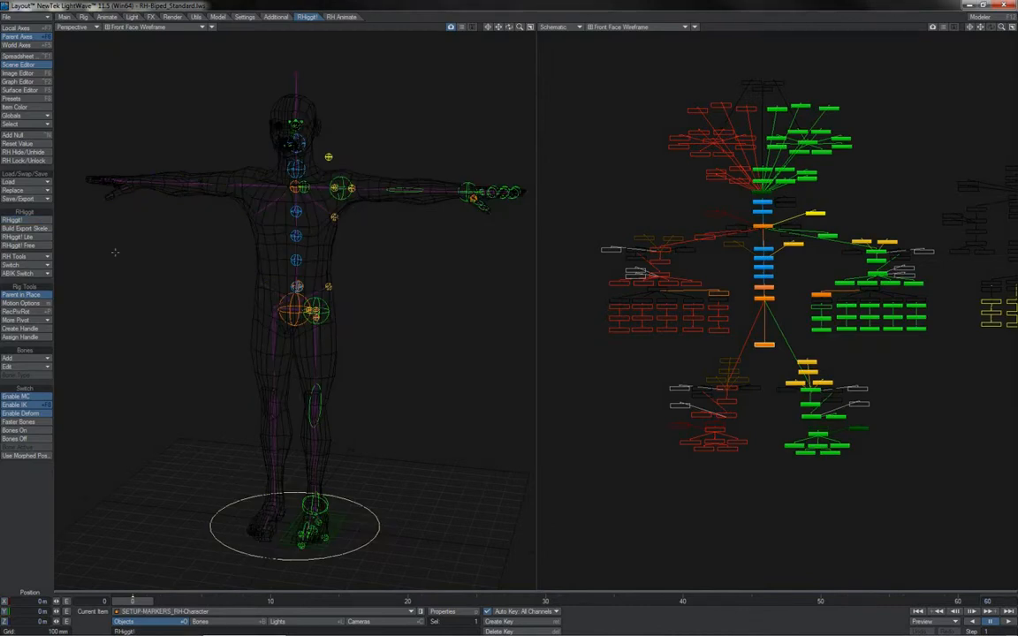
{"action": "left_click", "coordinate": [26, 228]}
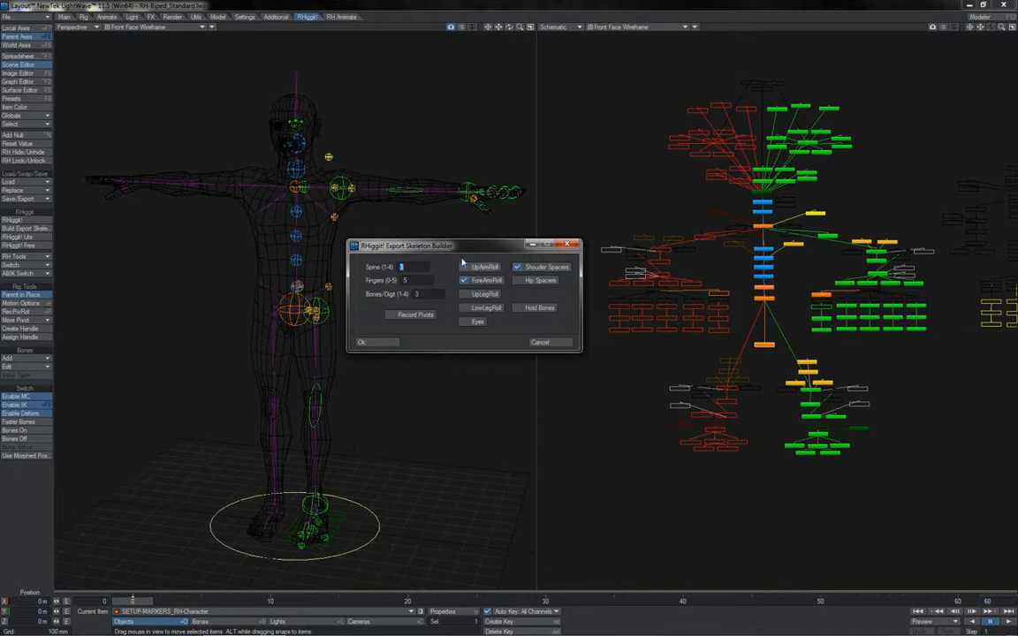
{"action": "left_click_drag", "start_coordinate": [463, 251], "coordinate": [397, 292]}
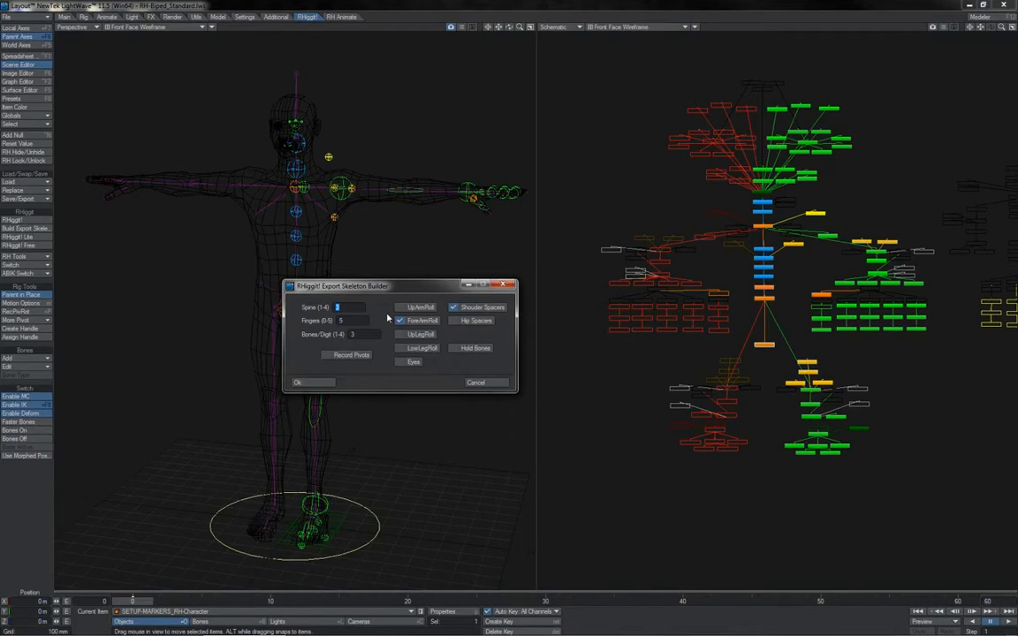
{"action": "left_click", "coordinate": [324, 383]}
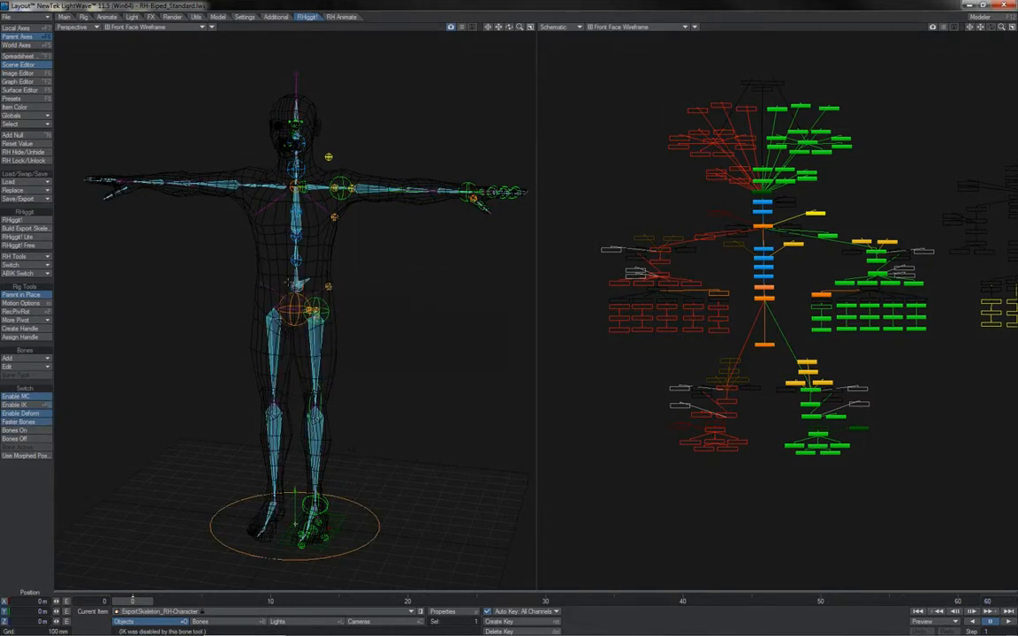
- Try rotating the left shoulder marker, then rig the character with RHiggit and switch it back to marker setup
{"action": "left_click", "coordinate": [341, 187]}
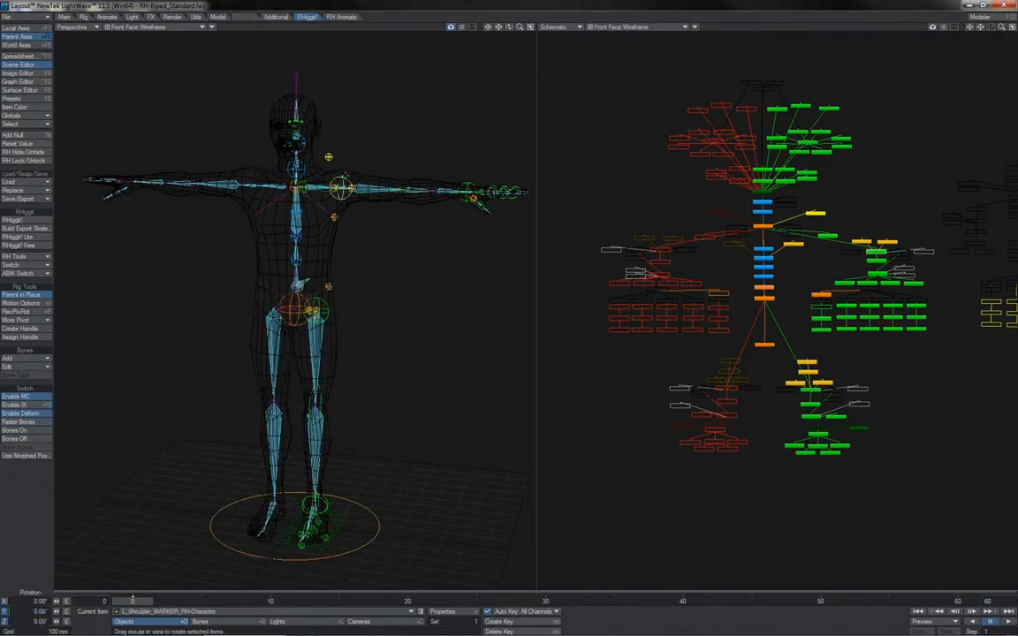
{"action": "key", "text": "y"}
{"action": "mouse_move", "coordinate": [363, 156]}
{"action": "left_mouse_down"}
{"action": "mouse_move", "coordinate": [380, 156]}
{"action": "mouse_move", "coordinate": [282, 156]}
{"action": "mouse_move", "coordinate": [362, 157]}
{"action": "left_mouse_up"}
{"action": "left_click", "coordinate": [40, 221]}
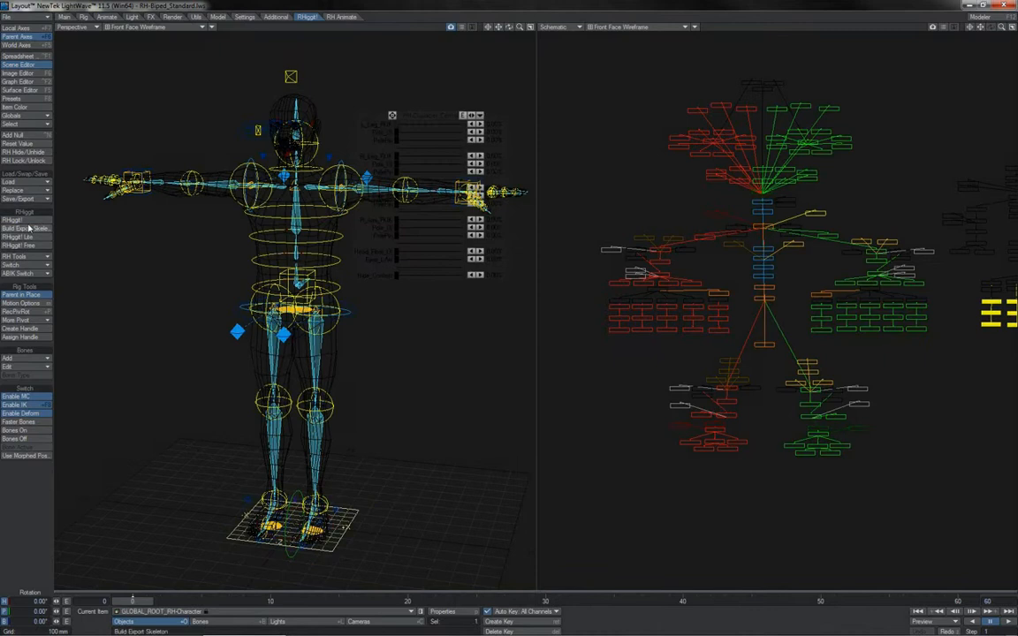
{"action": "left_click", "coordinate": [31, 228]}
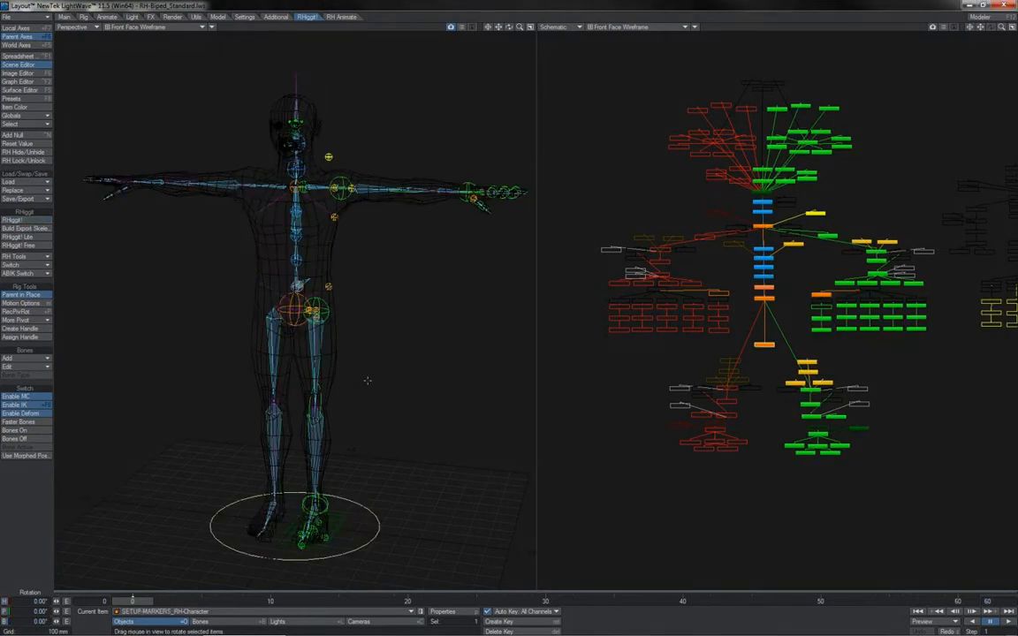
- Make the RHuman mesh use bones from ExportSkeleton_RH-Character in its bone properties
{"action": "left_click", "coordinate": [298, 285]}
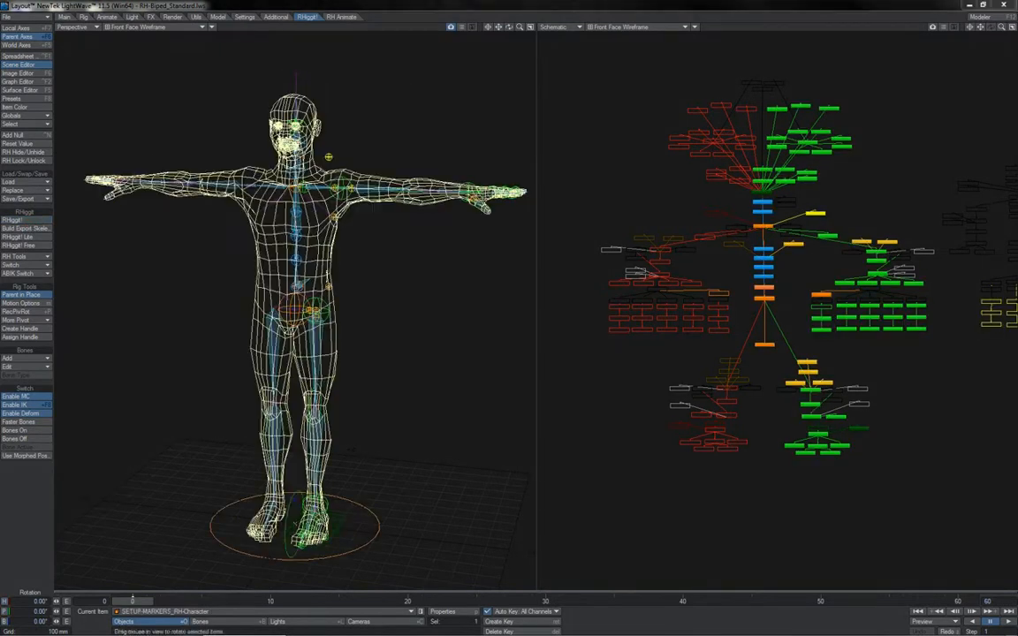
{"action": "left_click", "coordinate": [225, 623]}
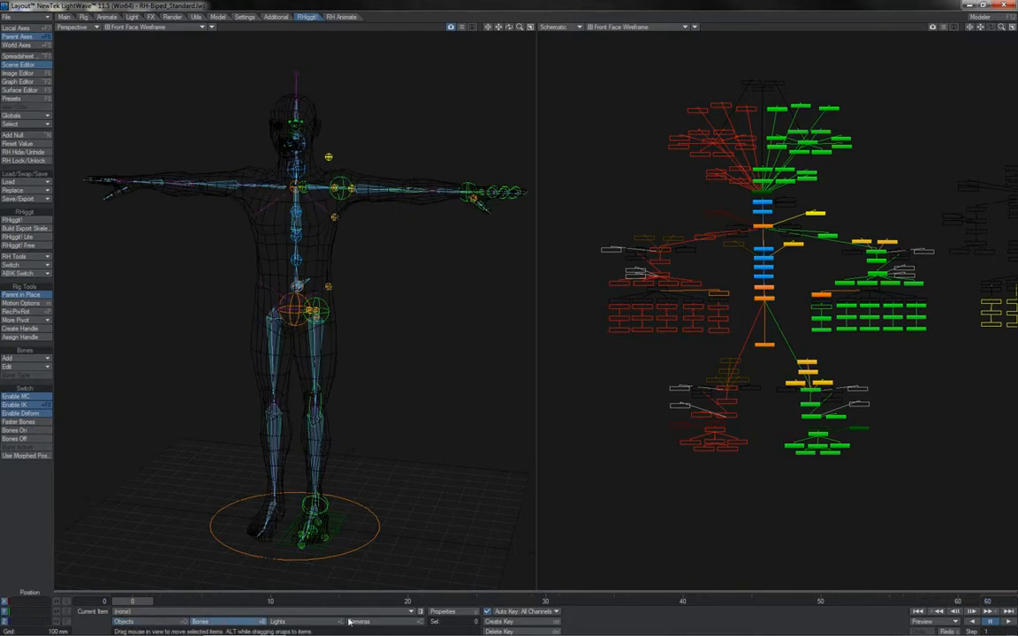
{"action": "left_click", "coordinate": [433, 612]}
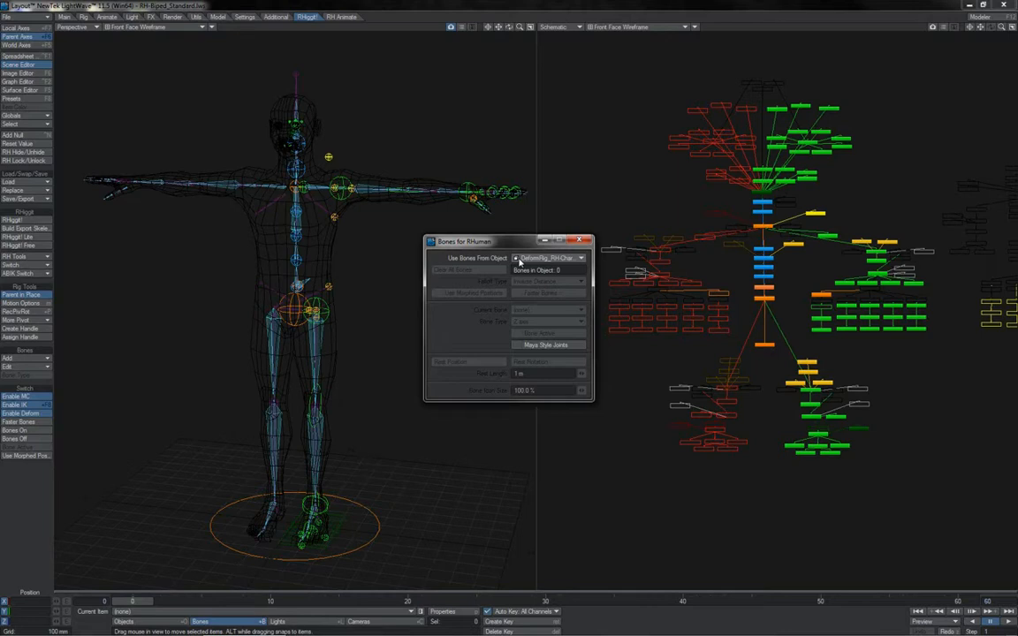
{"action": "left_click", "coordinate": [524, 261]}
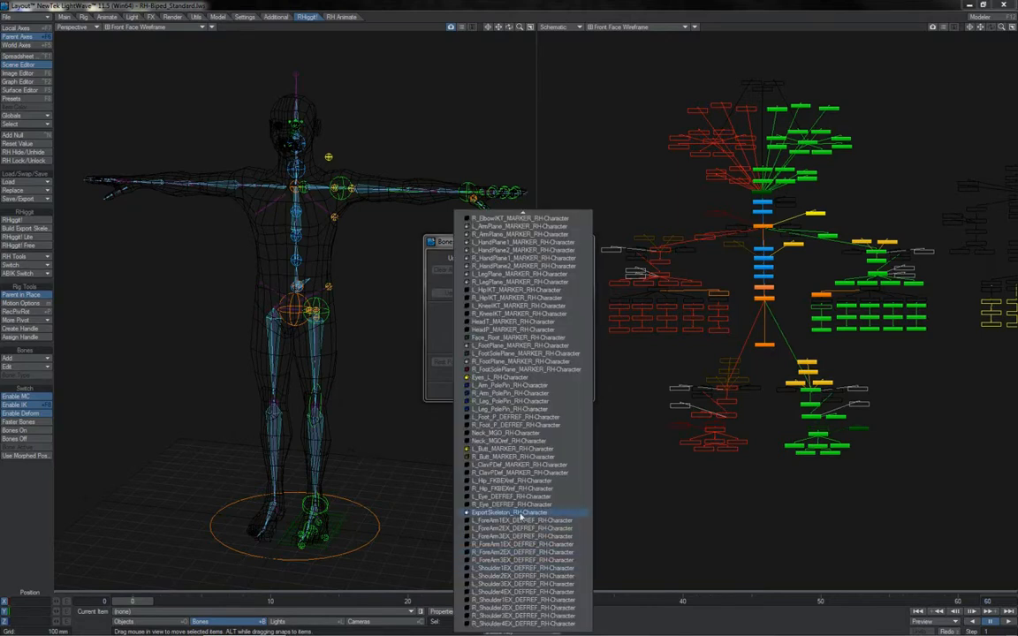
{"action": "left_click", "coordinate": [511, 513]}
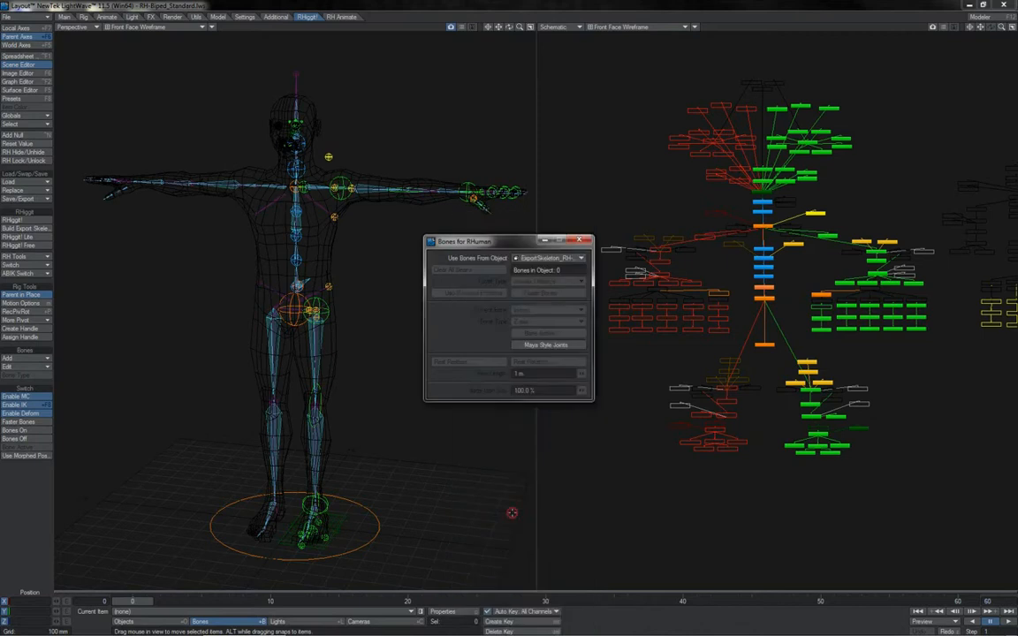
{"action": "left_click", "coordinate": [466, 370]}
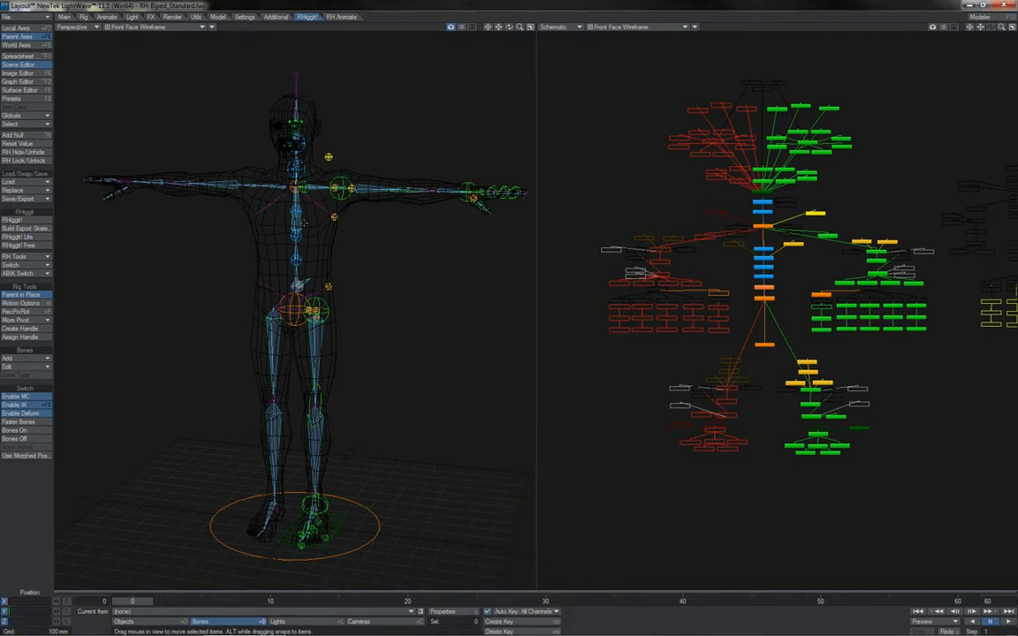
- Rig the character with RHiggit and test rotating its spine controls
{"action": "left_click", "coordinate": [25, 220]}
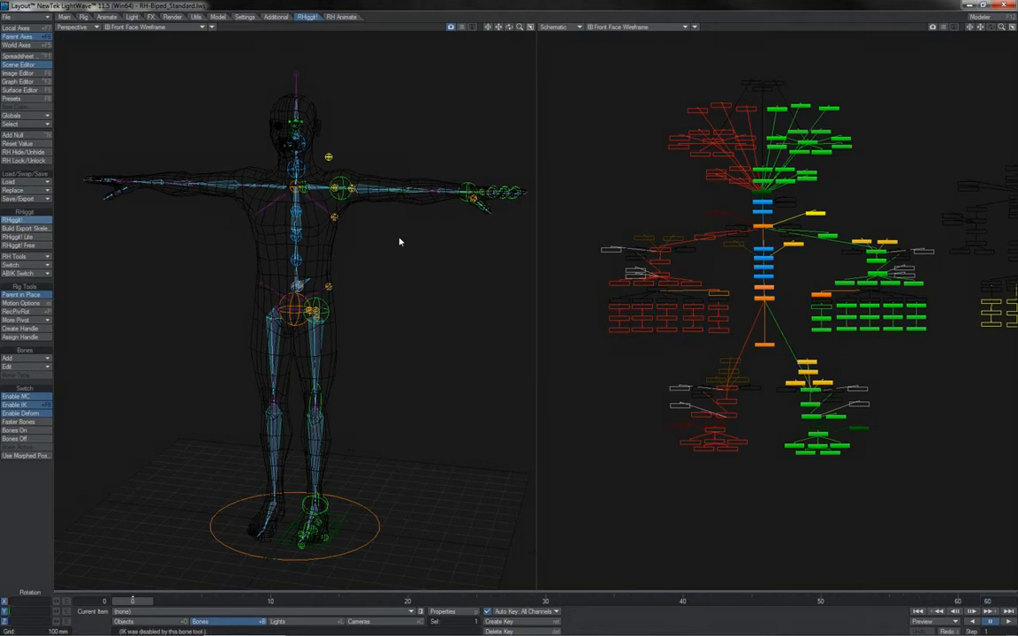
{"action": "mouse_move", "coordinate": [351, 87]}
{"action": "left_mouse_down"}
{"action": "mouse_move", "coordinate": [375, 100]}
{"action": "mouse_move", "coordinate": [360, 65]}
{"action": "mouse_move", "coordinate": [351, 87]}
{"action": "left_mouse_up"}
{"action": "mouse_move", "coordinate": [351, 88]}
{"action": "left_mouse_down"}
{"action": "mouse_move", "coordinate": [380, 87]}
{"action": "mouse_move", "coordinate": [322, 88]}
{"action": "mouse_move", "coordinate": [351, 87]}
{"action": "left_mouse_up"}
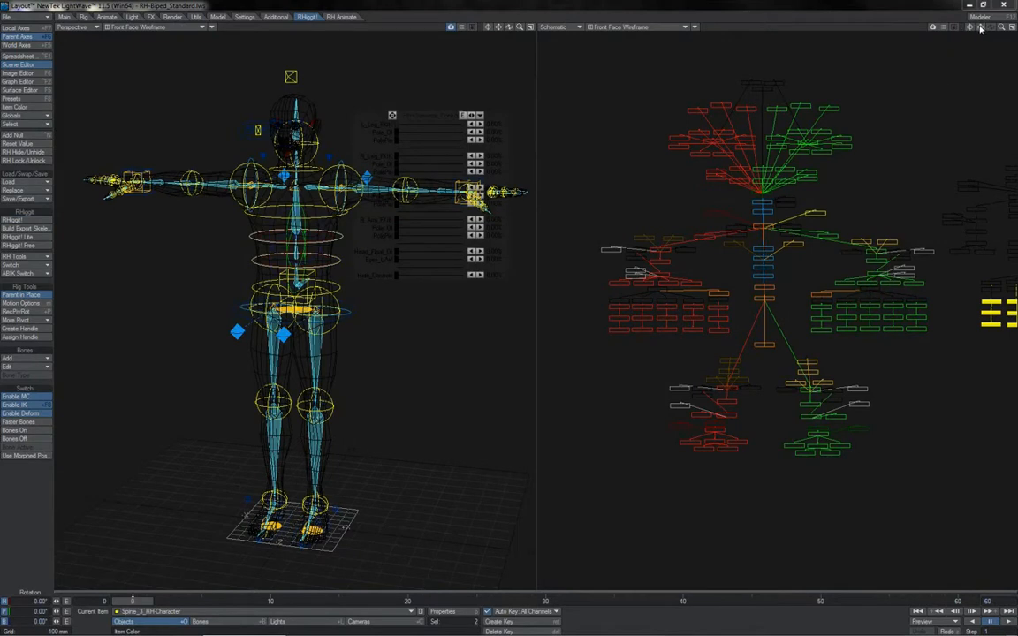
- Clear DeformRig_RH-Character from the scene through the Scene Editor
{"action": "left_click_drag", "start_coordinate": [980, 27], "coordinate": [859, 22]}
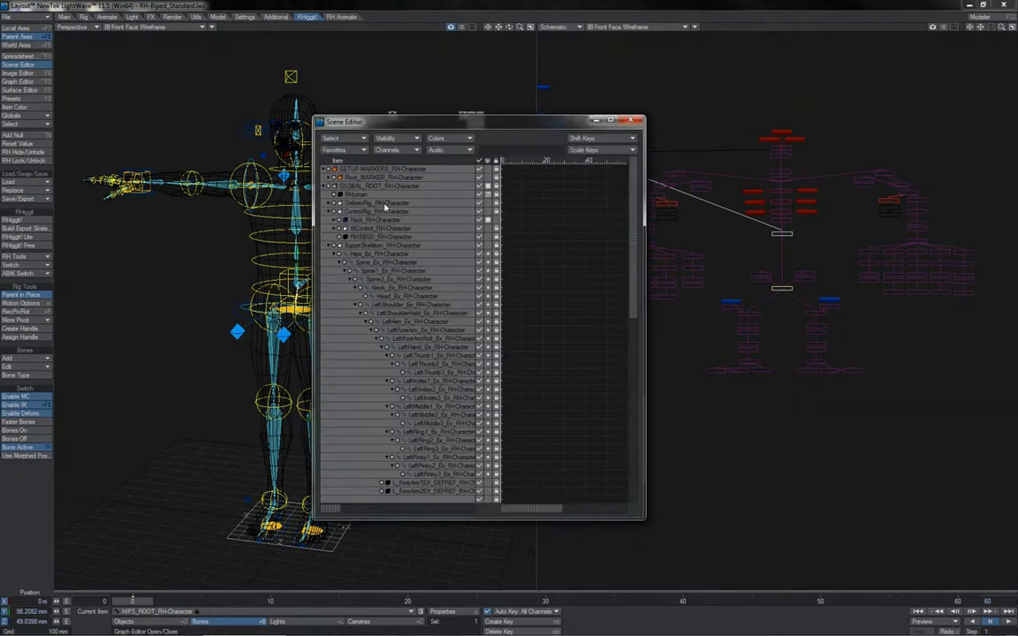
{"action": "left_click", "coordinate": [385, 204]}
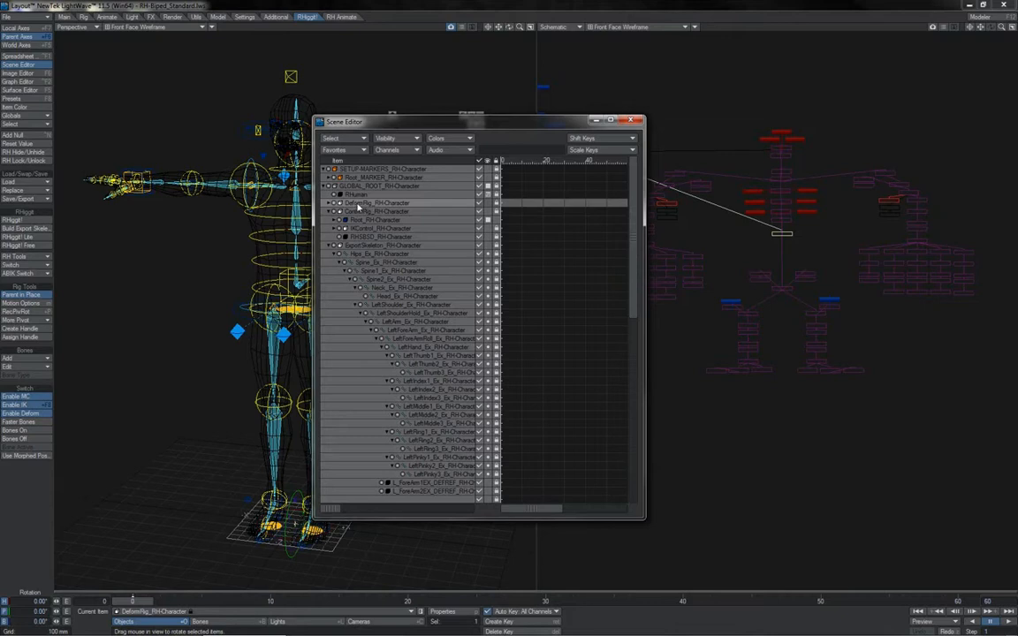
{"action": "key", "text": "minus"}
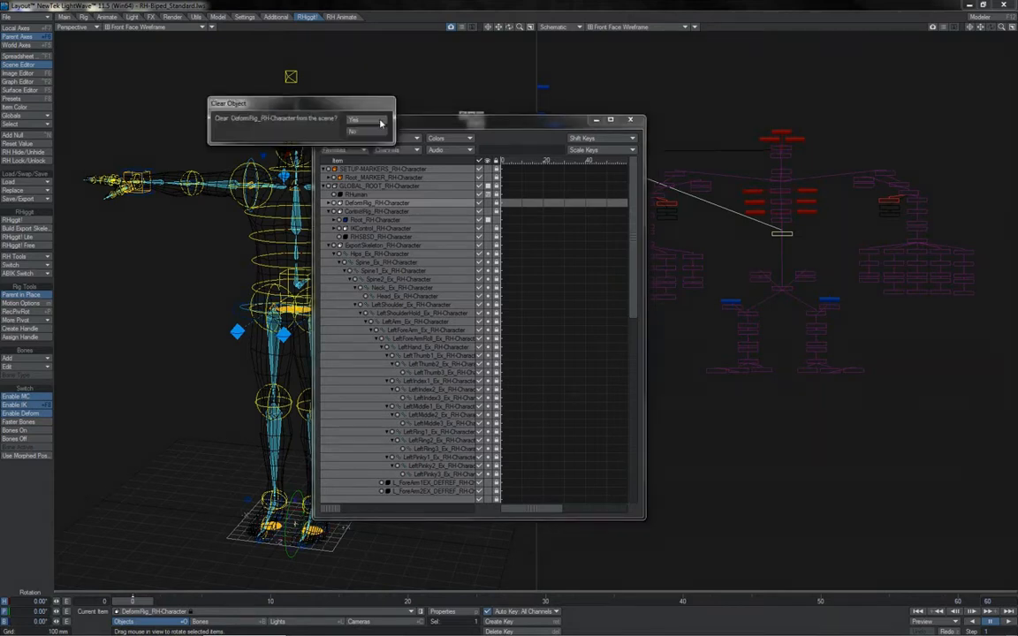
{"action": "left_click", "coordinate": [379, 121]}
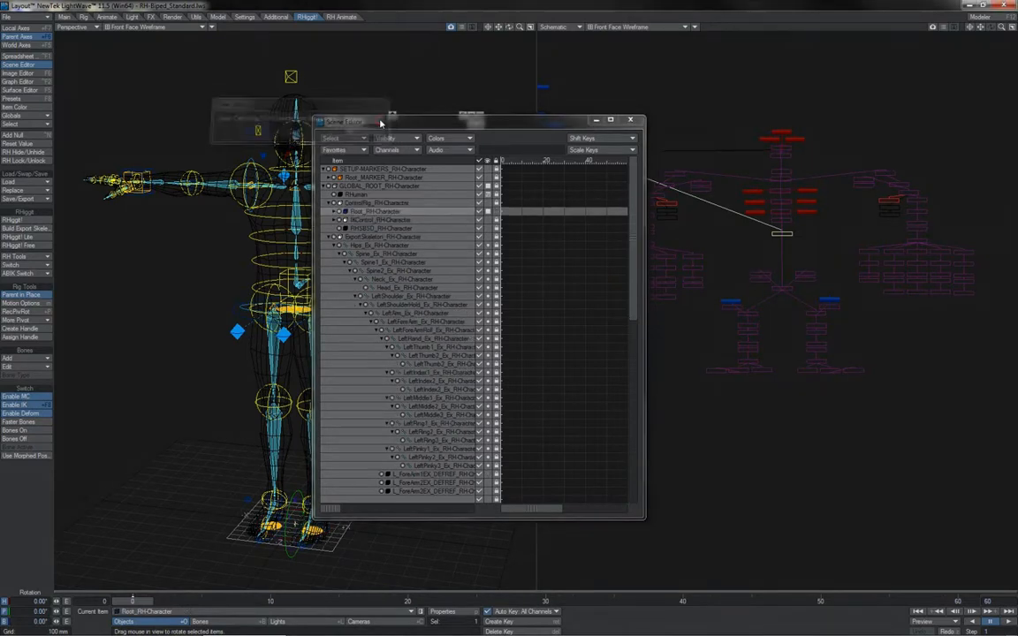
{"action": "left_click", "coordinate": [630, 121]}
- Switch the character back to marker setup with RHiggit and acknowledge the notice
{"action": "left_click", "coordinate": [38, 221]}
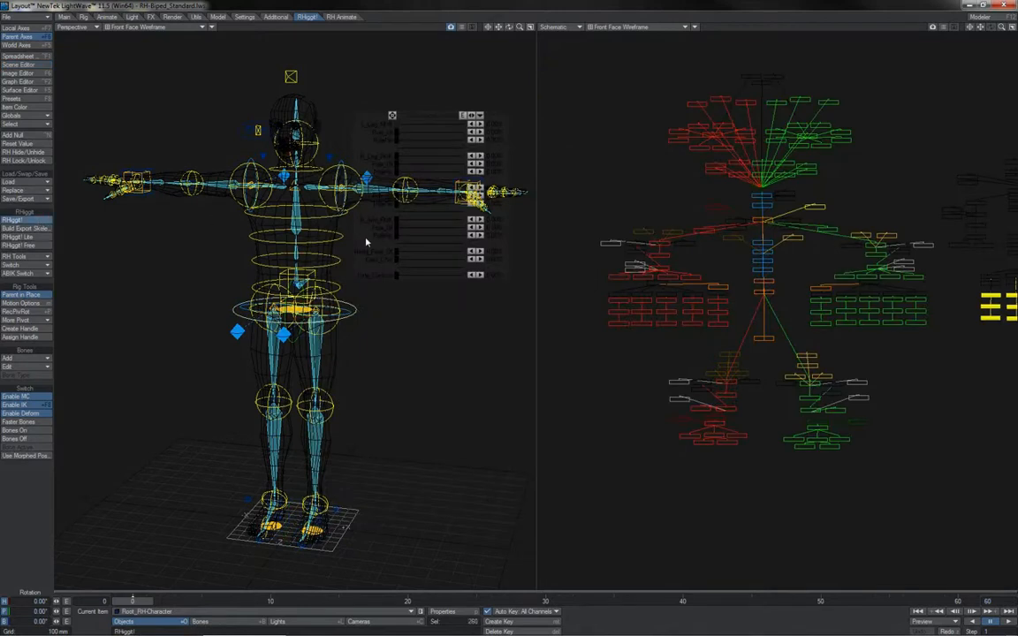
{"action": "left_click", "coordinate": [394, 119]}
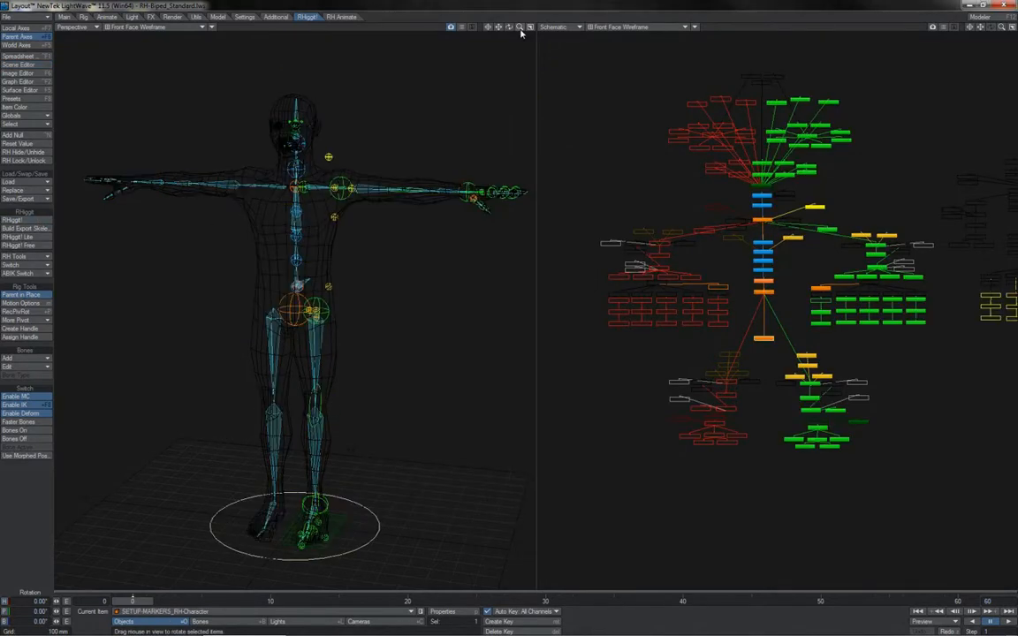
{"action": "left_click_drag", "start_coordinate": [509, 27], "coordinate": [231, 72]}
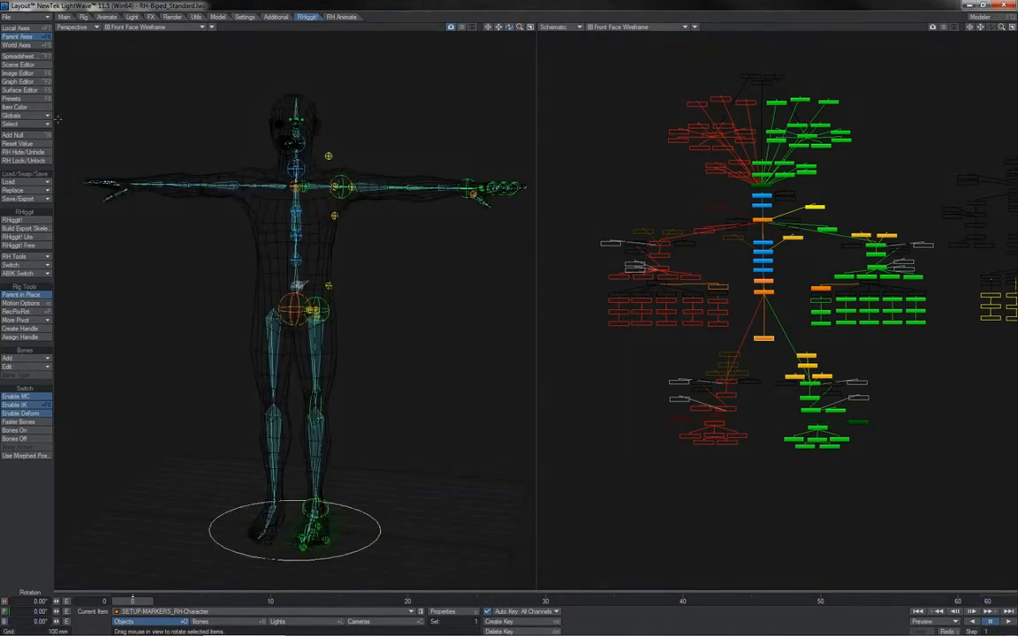
- Clear ExportSkeleton_RH-Character from the scene through the Scene Editor
{"action": "left_click", "coordinate": [18, 64]}
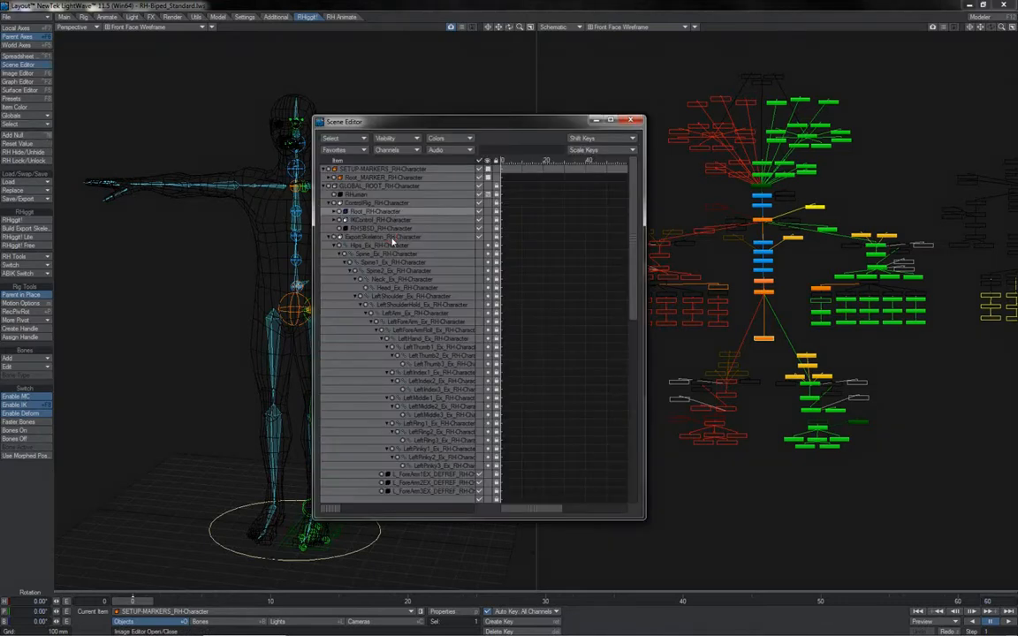
{"action": "left_click", "coordinate": [393, 238]}
{"action": "key", "text": "minus"}
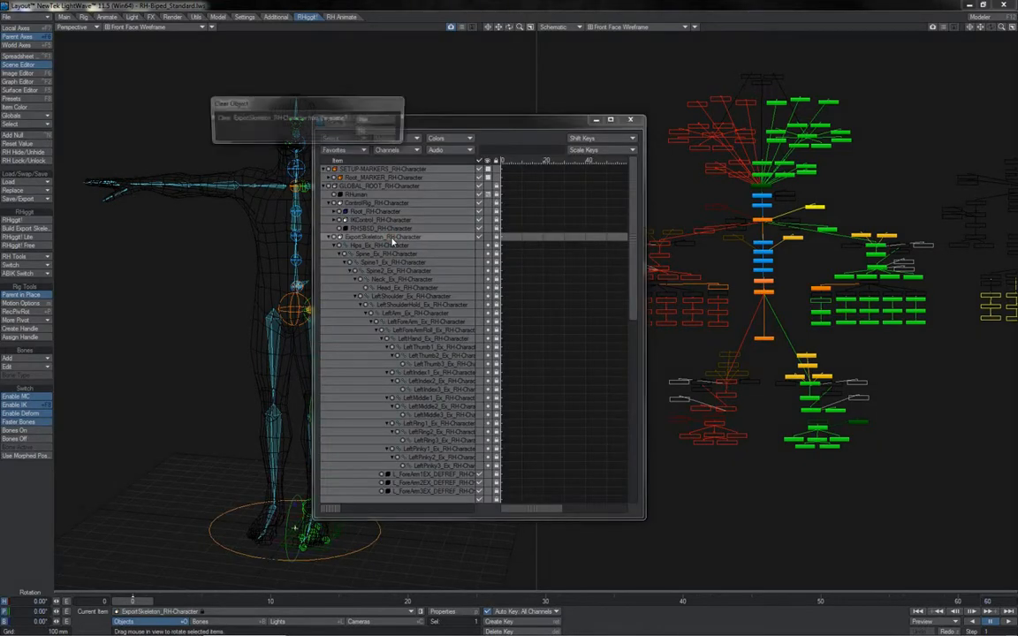
{"action": "key", "text": "Return"}
{"action": "key", "text": "Return"}
- Rebuild the export skeleton with UpArmRoll, LowLegRoll and Eyes enabled in addition to the existing options
{"action": "left_click", "coordinate": [40, 228]}
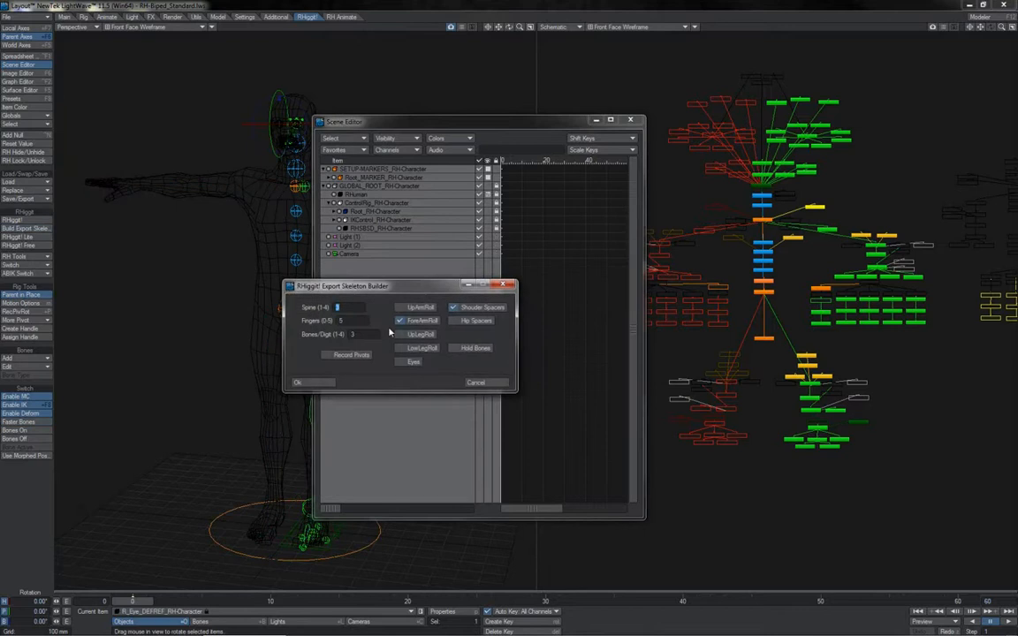
{"action": "left_click", "coordinate": [415, 306]}
{"action": "left_click", "coordinate": [419, 350]}
{"action": "left_click", "coordinate": [399, 361]}
{"action": "left_click", "coordinate": [41, 220]}
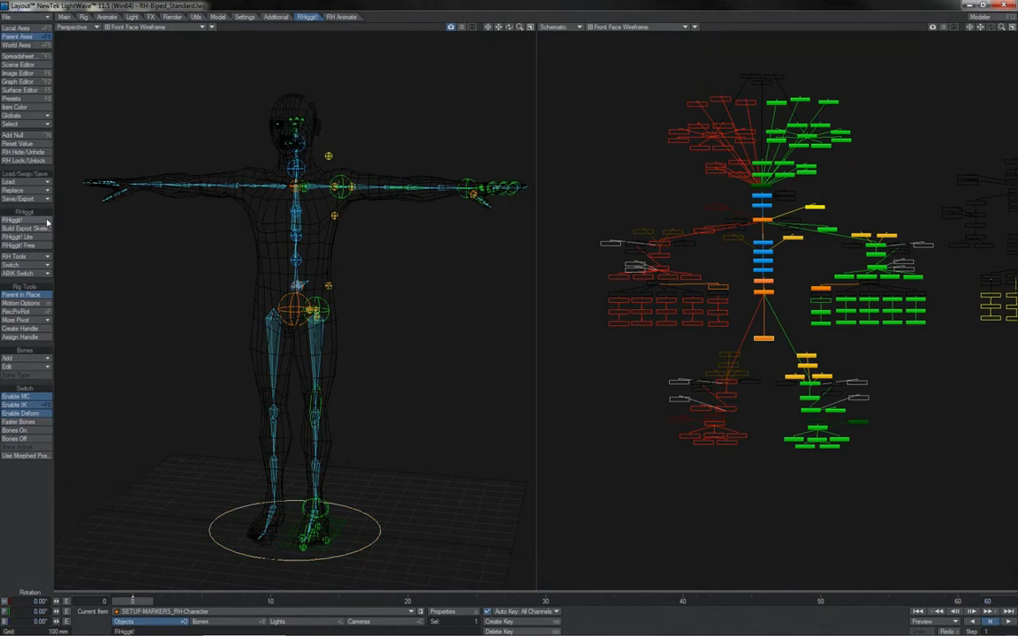
- Select RHuman in the Scene Editor and assign it the bones of the rebuilt ExportSkeleton_RH-Character
{"action": "left_click", "coordinate": [20, 65]}
{"action": "left_click", "coordinate": [374, 196]}
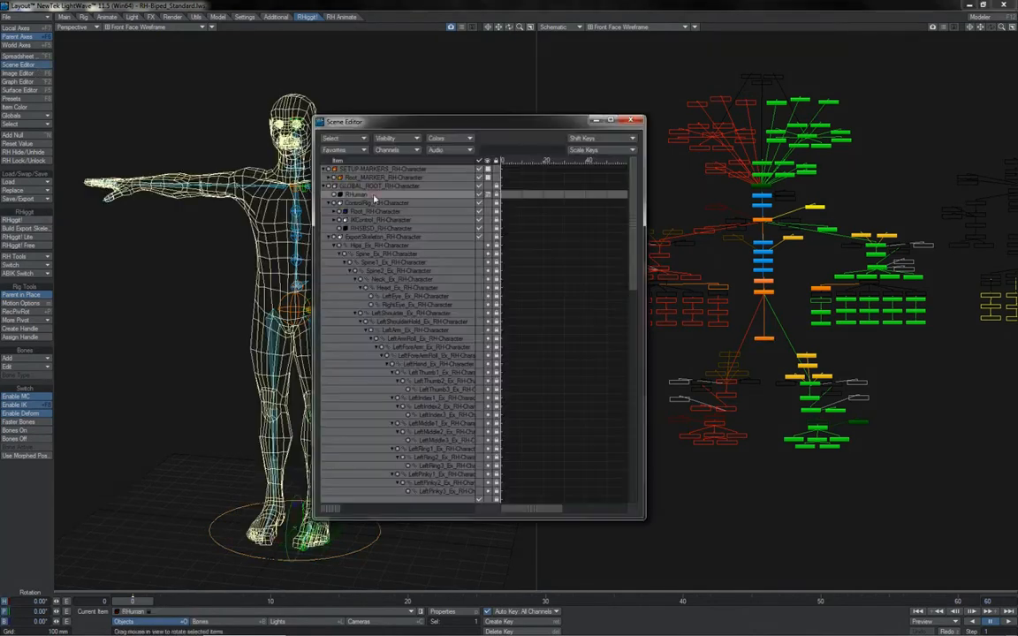
{"action": "left_click", "coordinate": [222, 623]}
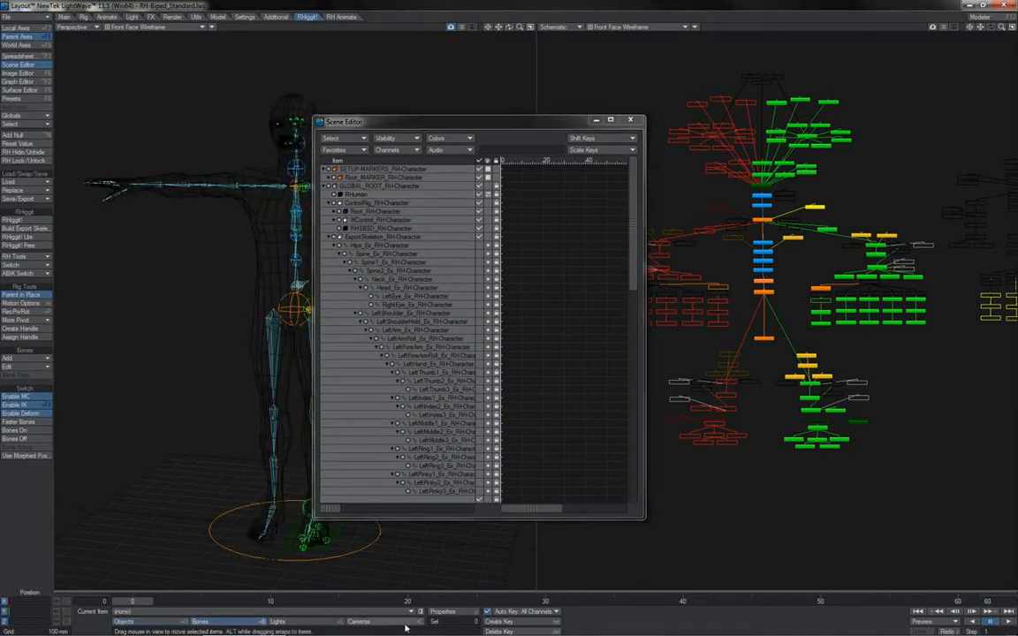
{"action": "left_click", "coordinate": [437, 611]}
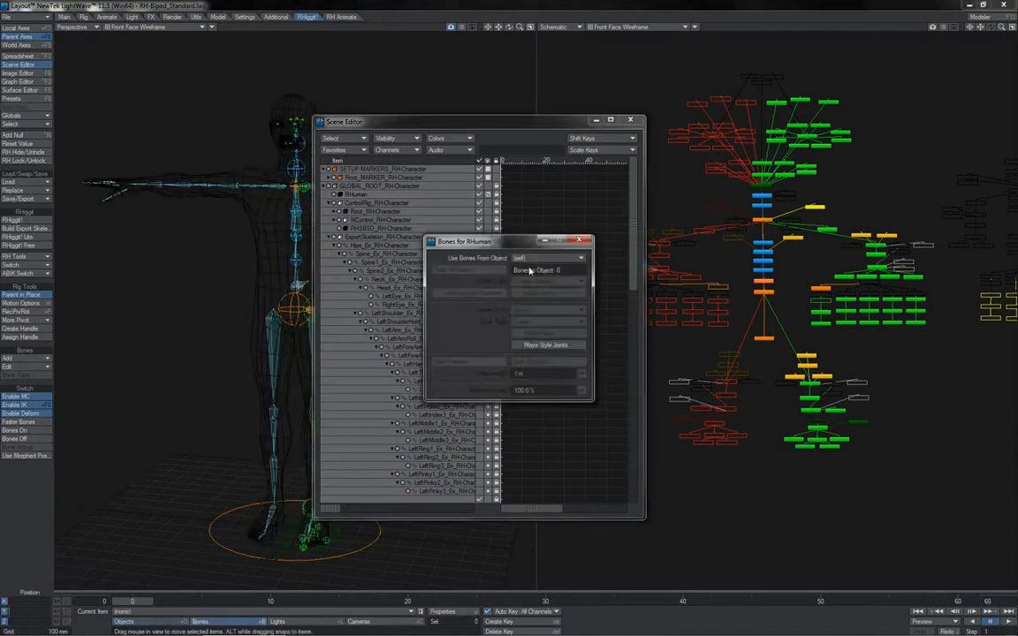
{"action": "left_click", "coordinate": [527, 274]}
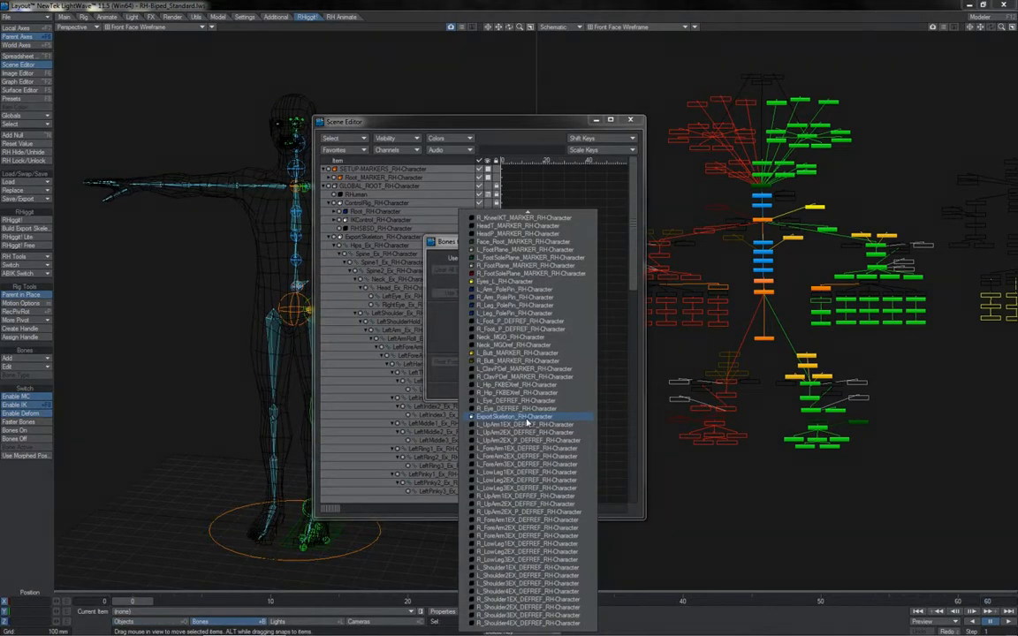
{"action": "left_click", "coordinate": [527, 419]}
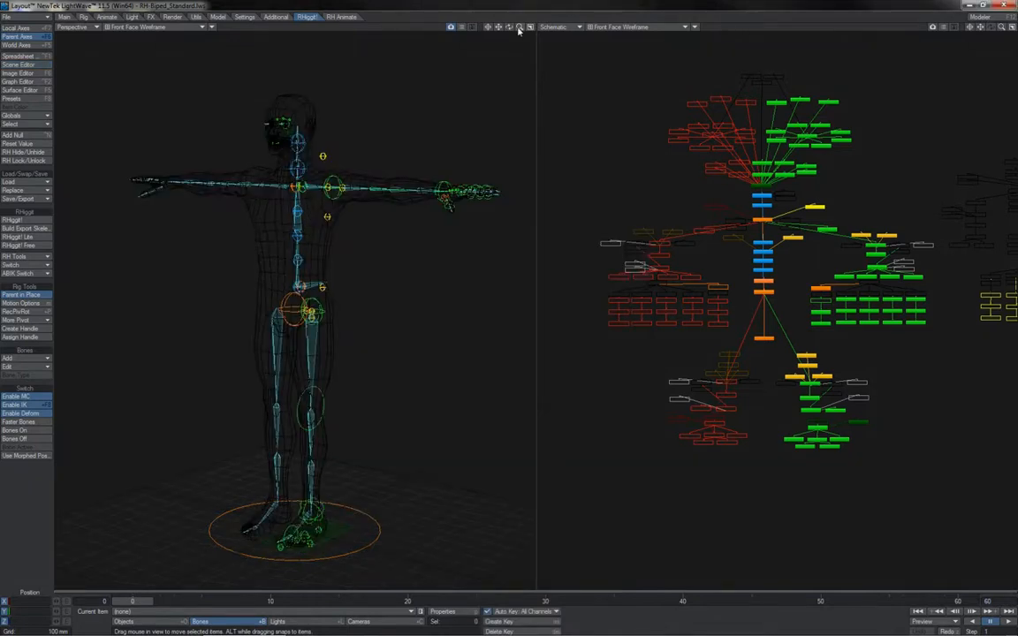
- Rig the character with RHiggit and display the perspective view as Textured Shaded Solid Wireframe
{"action": "left_click_drag", "start_coordinate": [518, 27], "coordinate": [584, 28]}
{"action": "left_click_drag", "start_coordinate": [510, 28], "coordinate": [565, 28]}
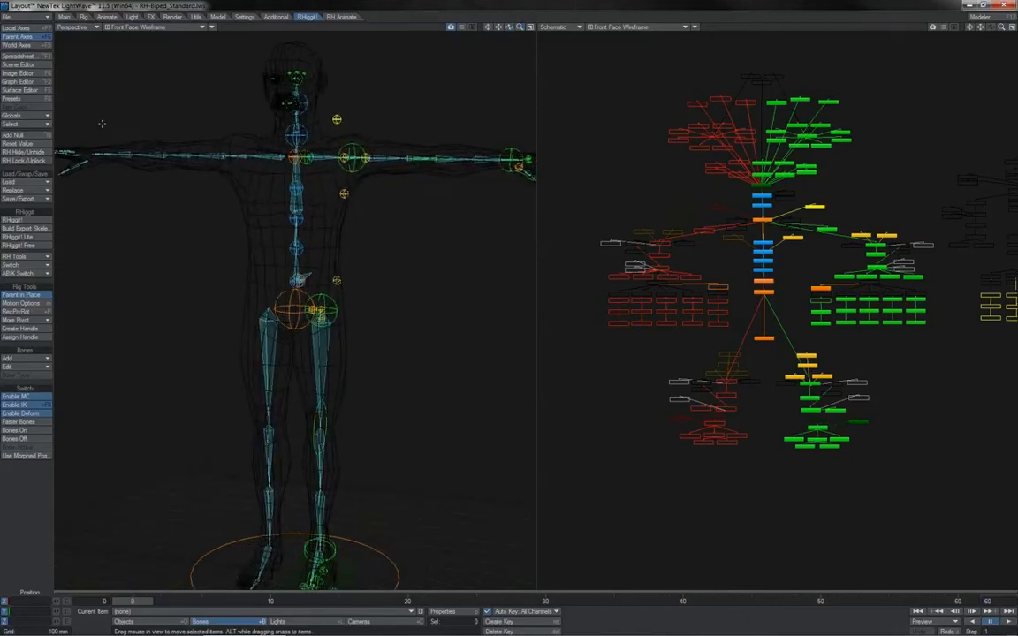
{"action": "left_click", "coordinate": [37, 220]}
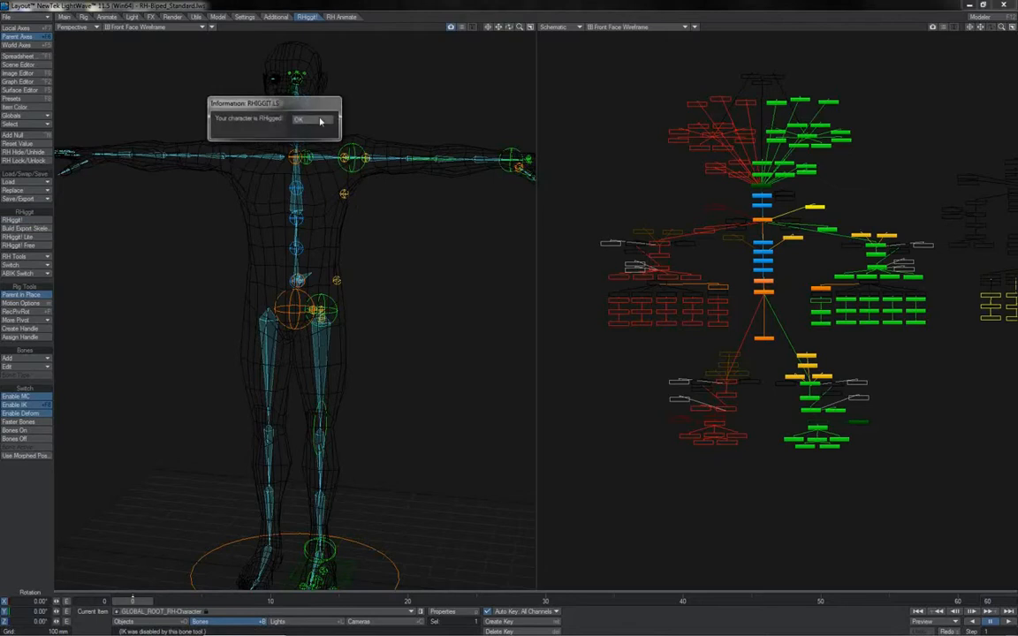
{"action": "left_click", "coordinate": [202, 27]}
{"action": "left_click", "coordinate": [181, 63]}
- Test the rigged mesh by manipulating its controls, including rotating L_Knee_RH-Character, and undo the changes
{"action": "left_click_drag", "start_coordinate": [354, 85], "coordinate": [350, 108]}
{"action": "key", "text": "ctrl+z"}
{"action": "left_click", "coordinate": [346, 430]}
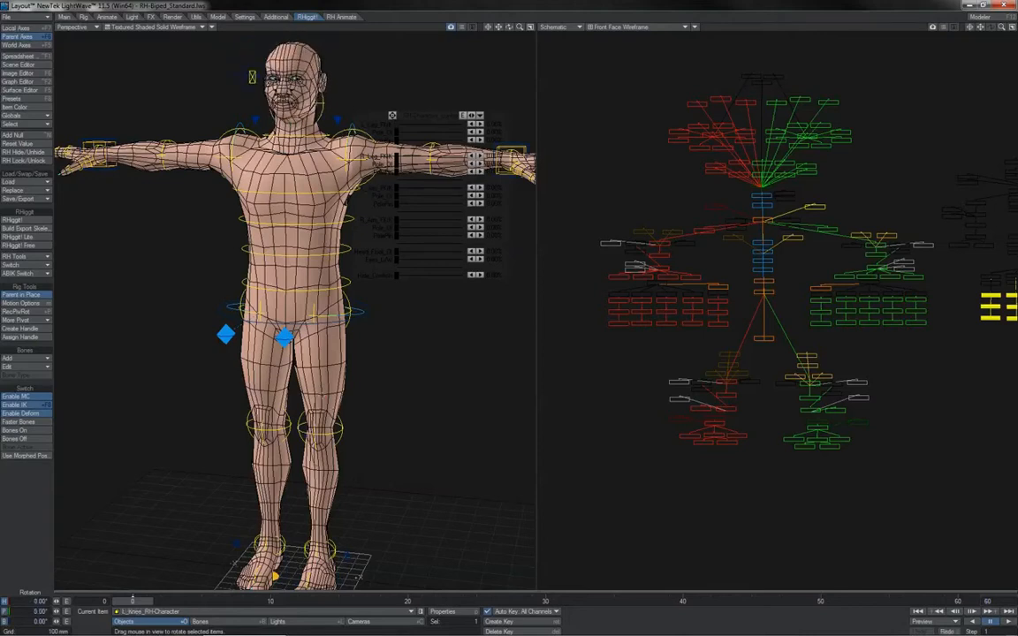
{"action": "left_click_drag", "start_coordinate": [321, 394], "coordinate": [286, 394]}
{"action": "left_click_drag", "start_coordinate": [381, 312], "coordinate": [508, 312]}
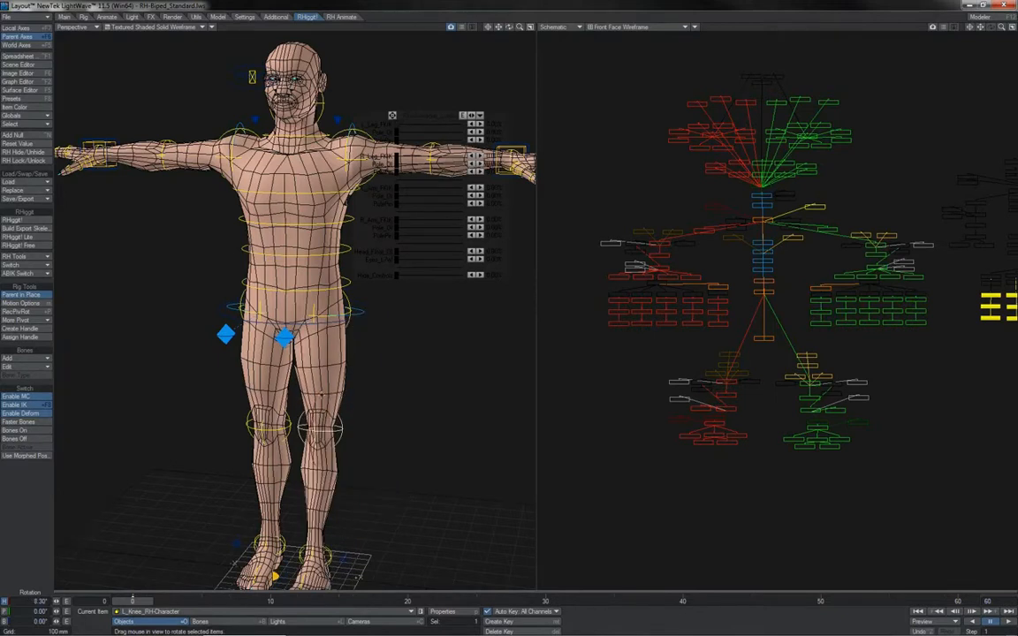
{"action": "key", "text": "ctrl+z"}
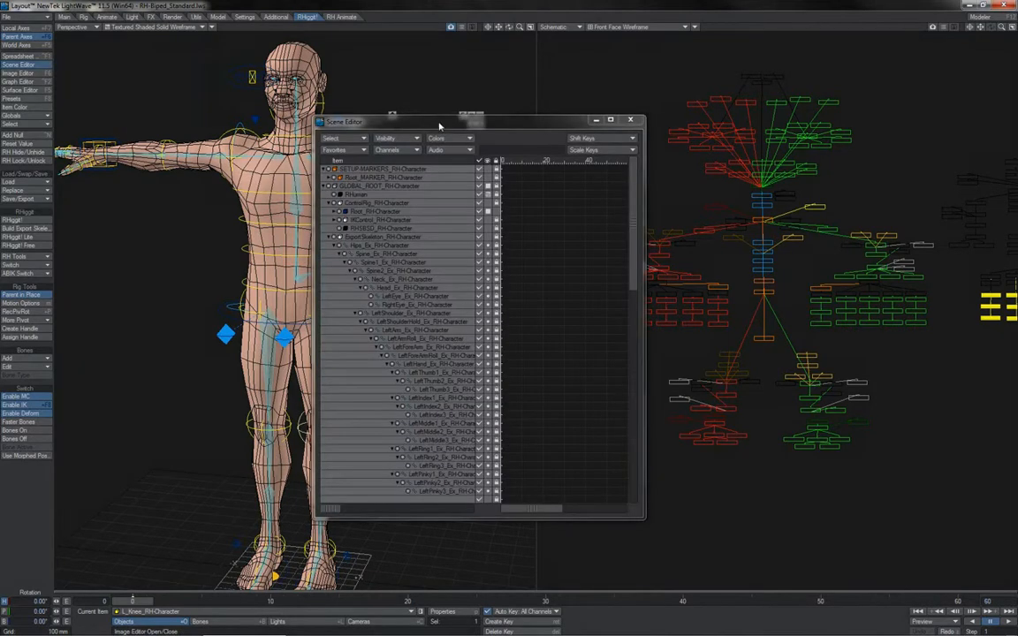
- Inspect the bone properties of Spine_Ex_RH-Character, including its assigned bone weight map
{"action": "left_click_drag", "start_coordinate": [443, 127], "coordinate": [581, 76]}
{"action": "left_click", "coordinate": [541, 204]}
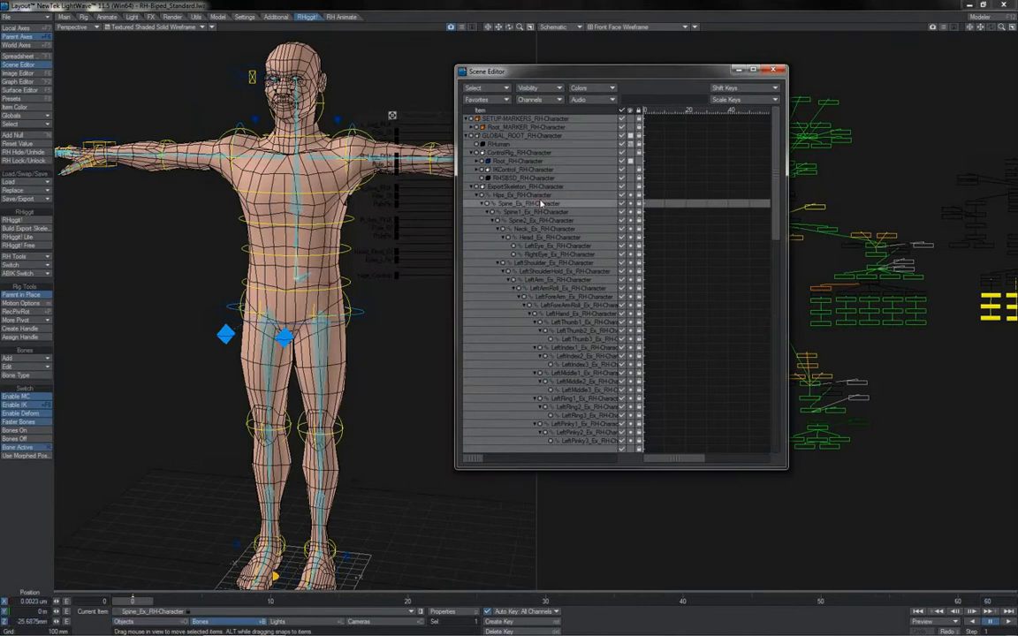
{"action": "key", "text": "p"}
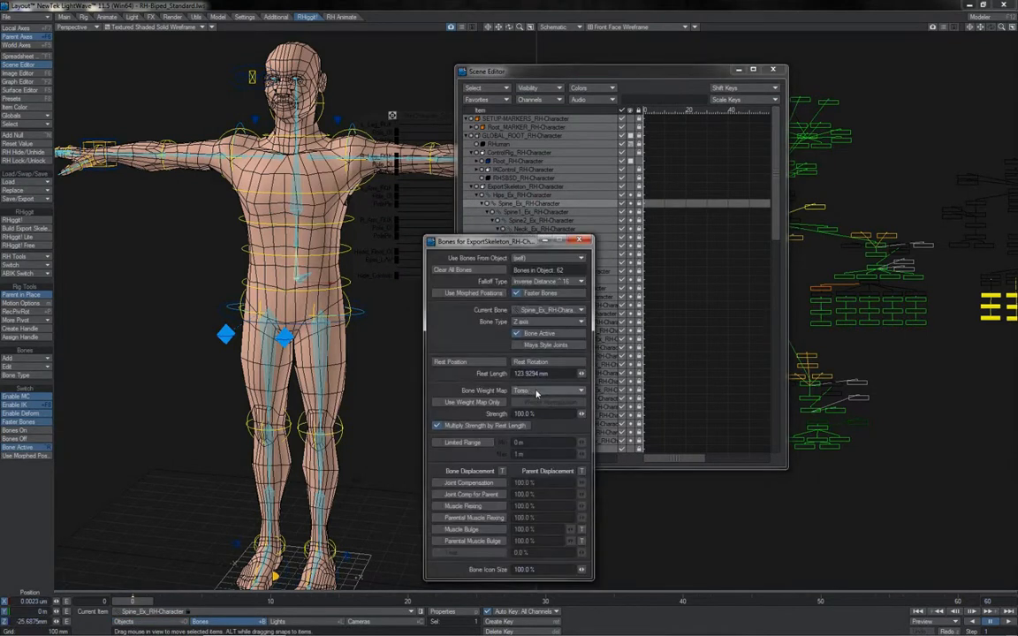
{"action": "left_click", "coordinate": [579, 241]}
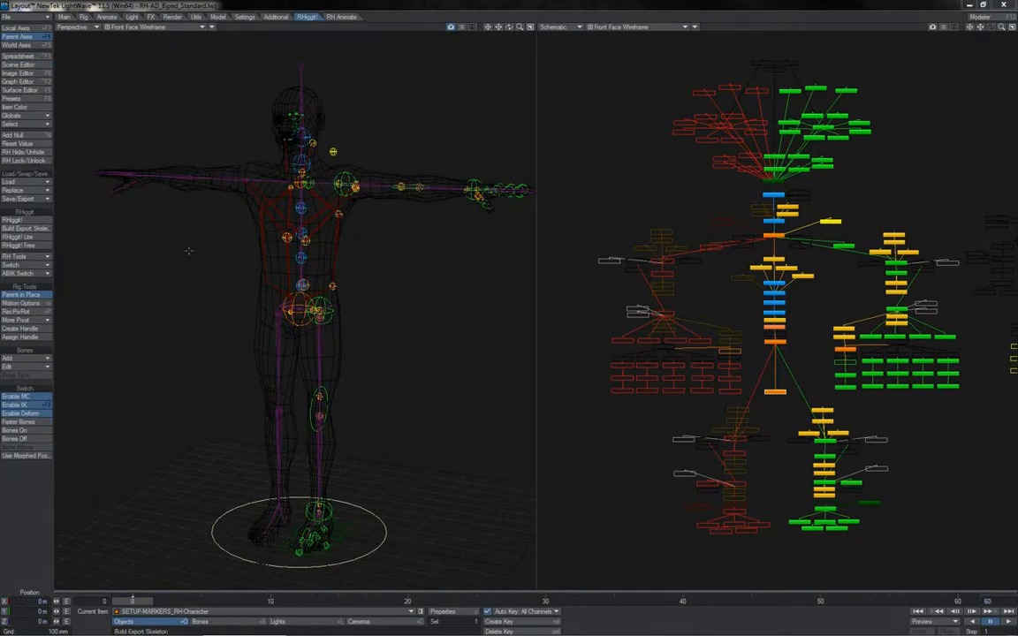
- Build an export skeleton in the RH-AD_Biped_Standard scene with Spine 3, Fingers 5, Bones/Digit 3, ForeArmRoll, Shoulder Spacers and Muscle Bones
{"action": "left_click", "coordinate": [25, 228]}
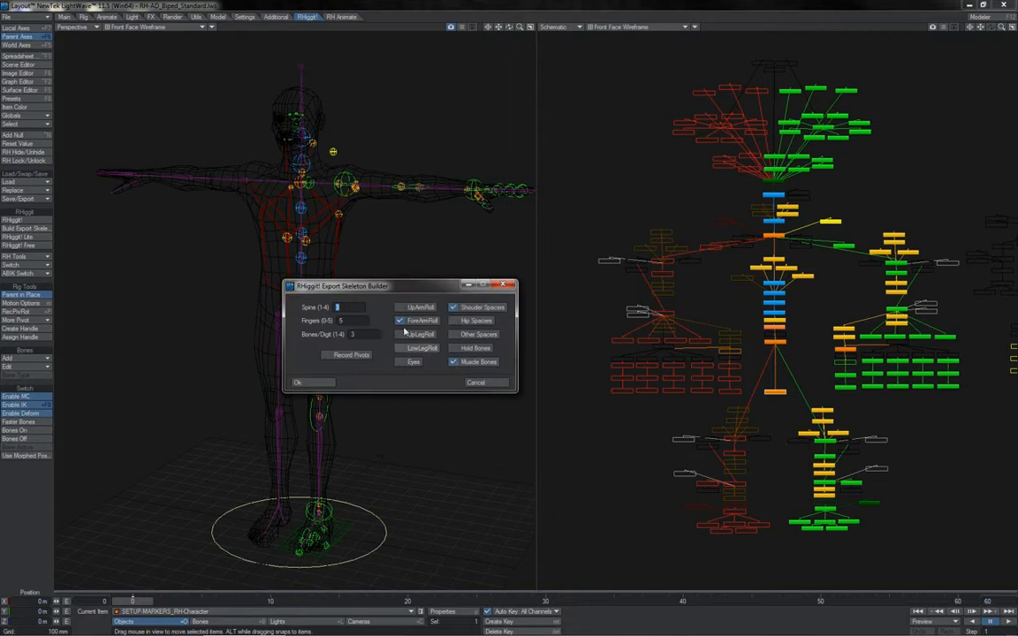
{"action": "left_click_drag", "start_coordinate": [423, 286], "coordinate": [505, 227]}
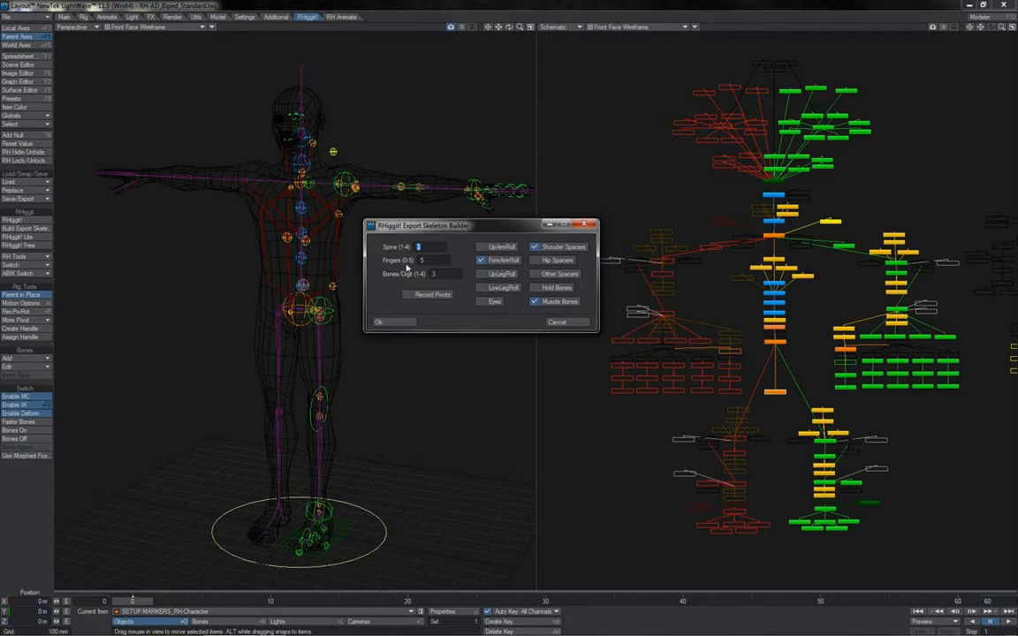
{"action": "left_click", "coordinate": [534, 282]}
{"action": "left_click", "coordinate": [533, 282]}
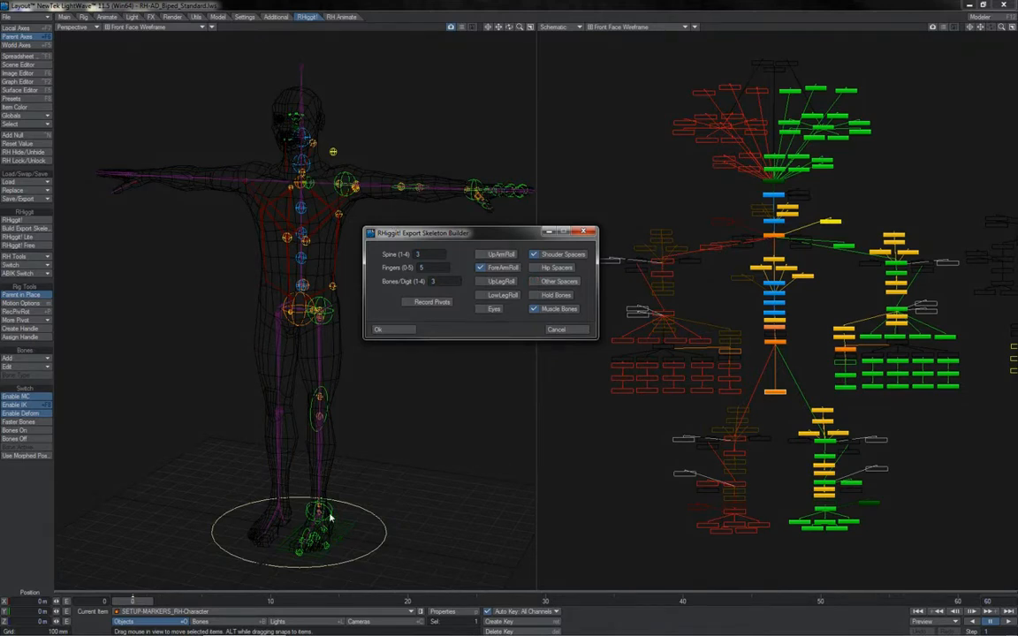
{"action": "left_click", "coordinate": [377, 329]}
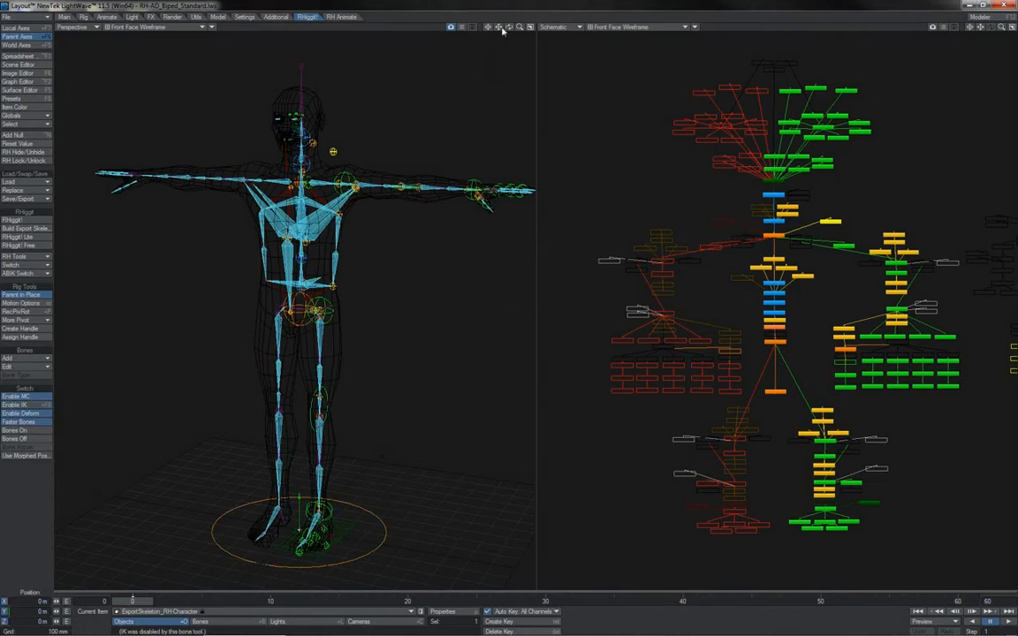
{"action": "left_click_drag", "start_coordinate": [510, 27], "coordinate": [451, 36]}
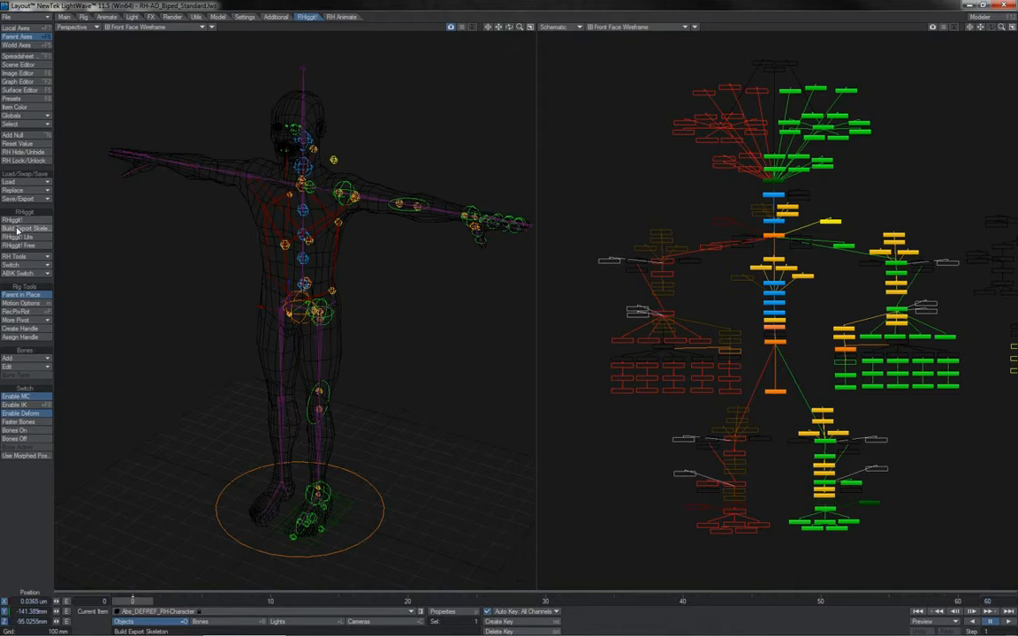
- Rebuild the export skeleton with Bones/Digit set to 4, keeping the other builder options at their defaults
{"action": "left_click", "coordinate": [17, 229]}
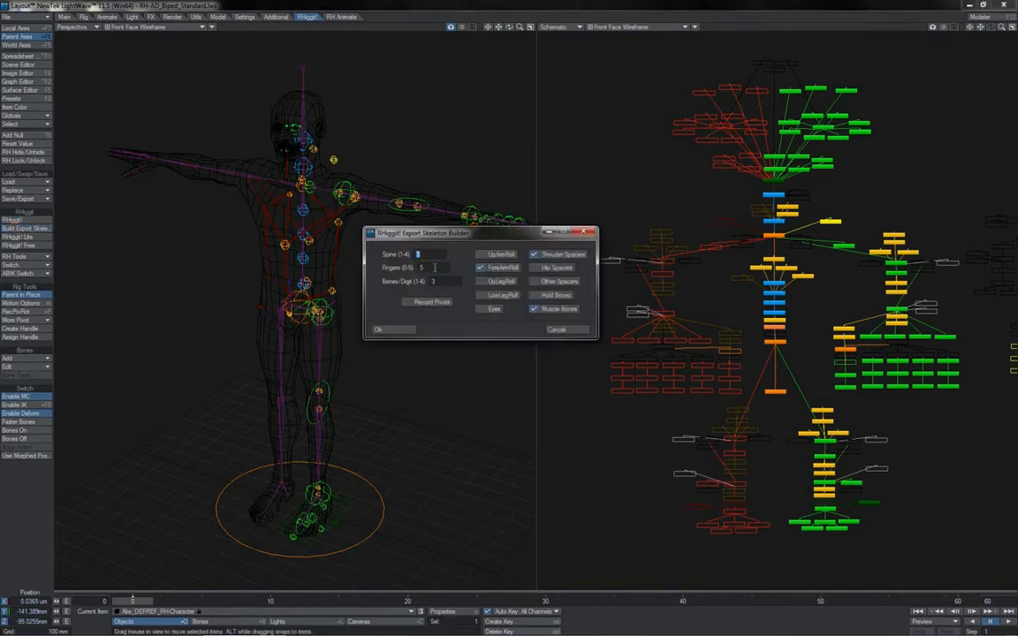
{"action": "left_click", "coordinate": [440, 281]}
{"action": "key", "text": "Return"}
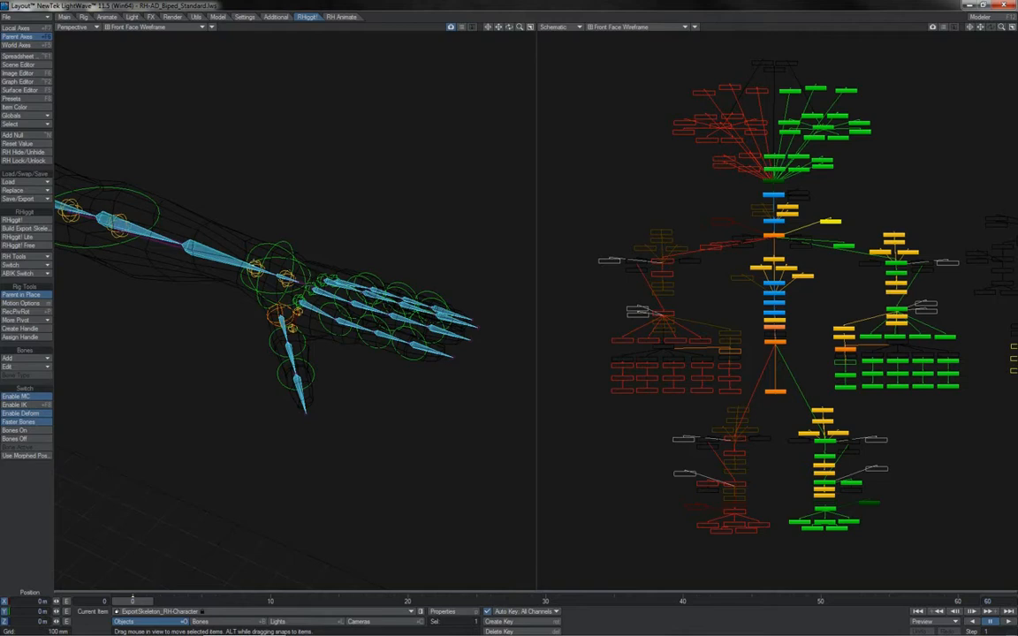
{"action": "left_click", "coordinate": [25, 228]}
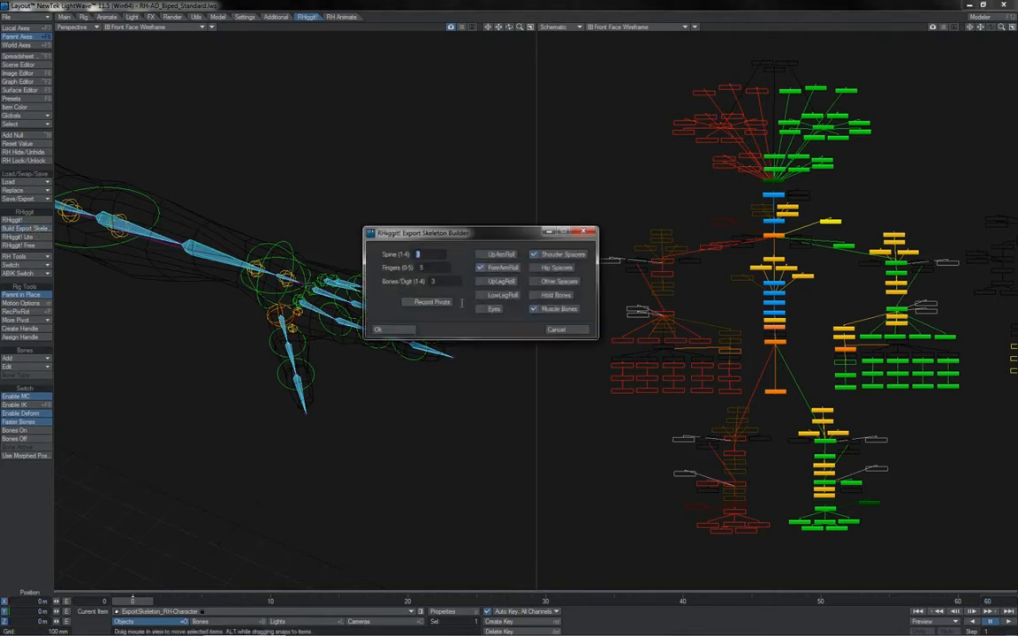
{"action": "left_click", "coordinate": [557, 330]}
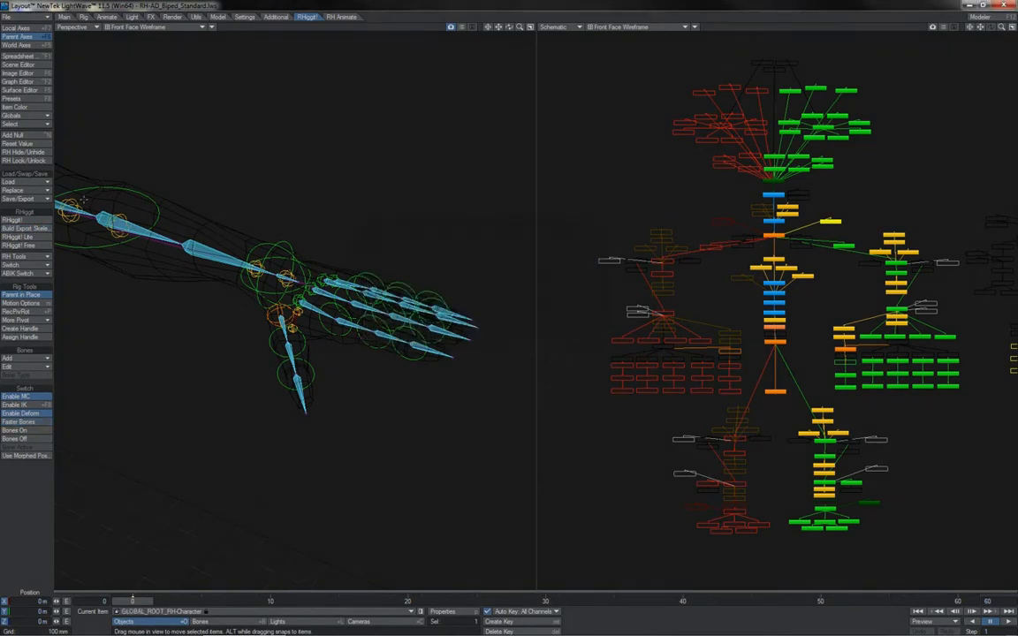
- Clear the LeftIndex3_Ex, LeftMiddle3_Ex and LeftRing3_Ex bones from the scene through the Scene Editor
{"action": "left_click", "coordinate": [19, 65]}
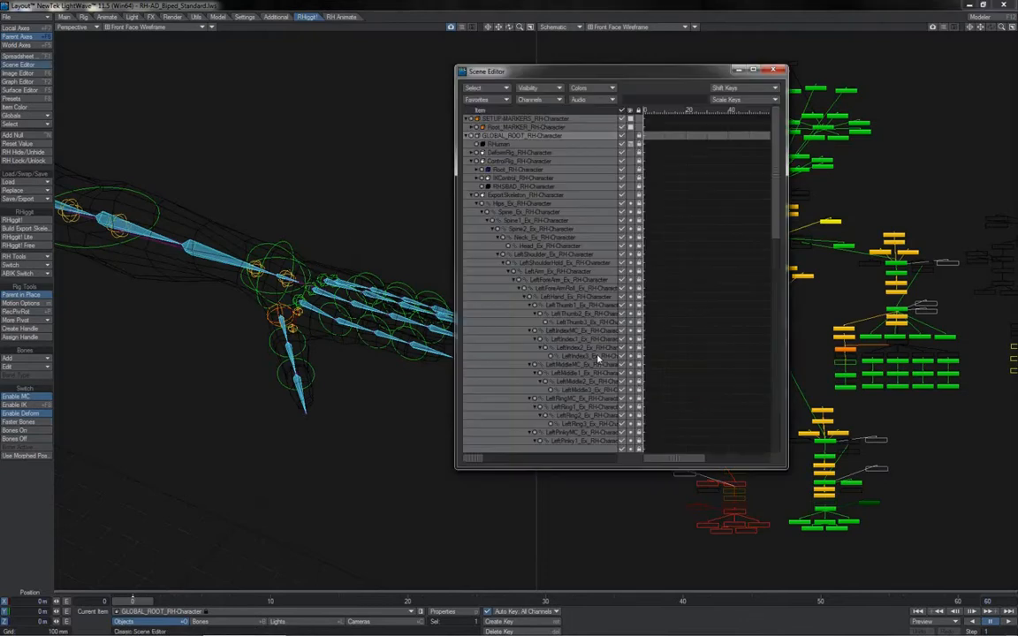
{"action": "left_click", "coordinate": [595, 356]}
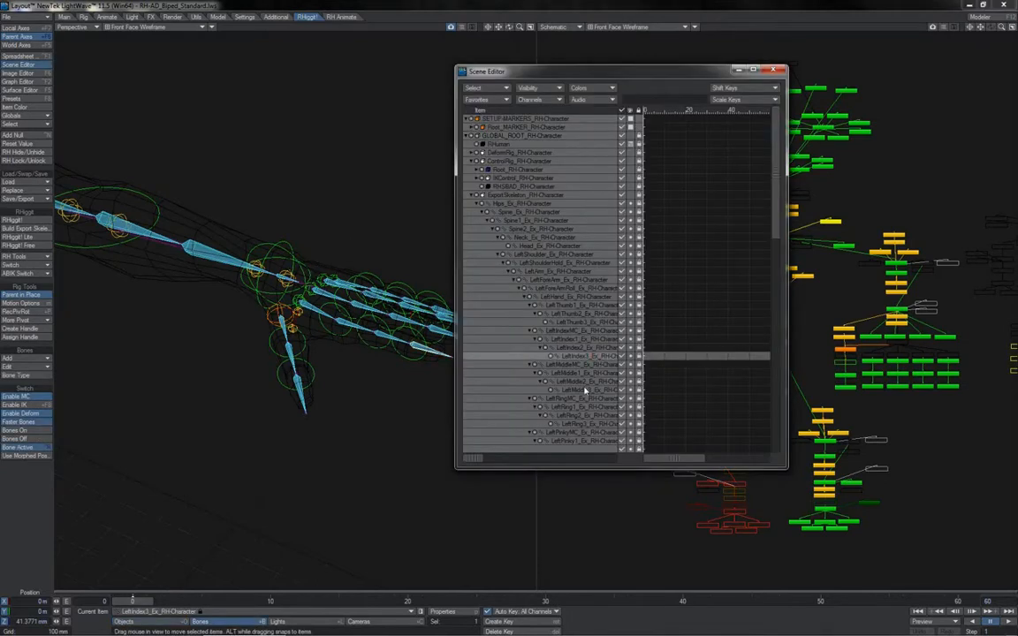
{"action": "left_click", "coordinate": [584, 389], "text": "ctrl"}
{"action": "left_click", "coordinate": [581, 424], "text": "ctrl"}
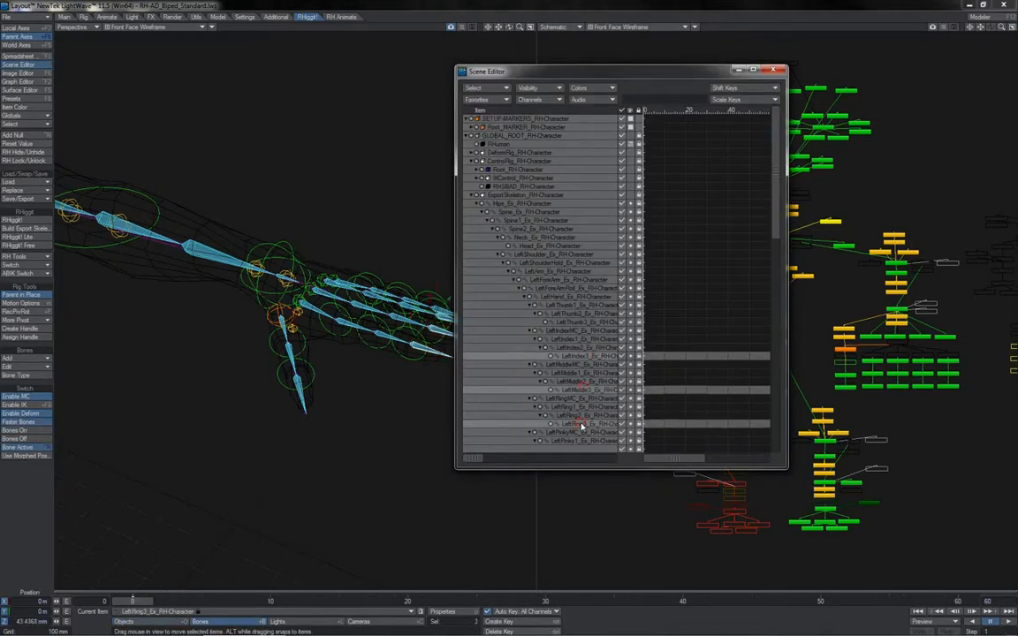
{"action": "key", "text": "minus"}
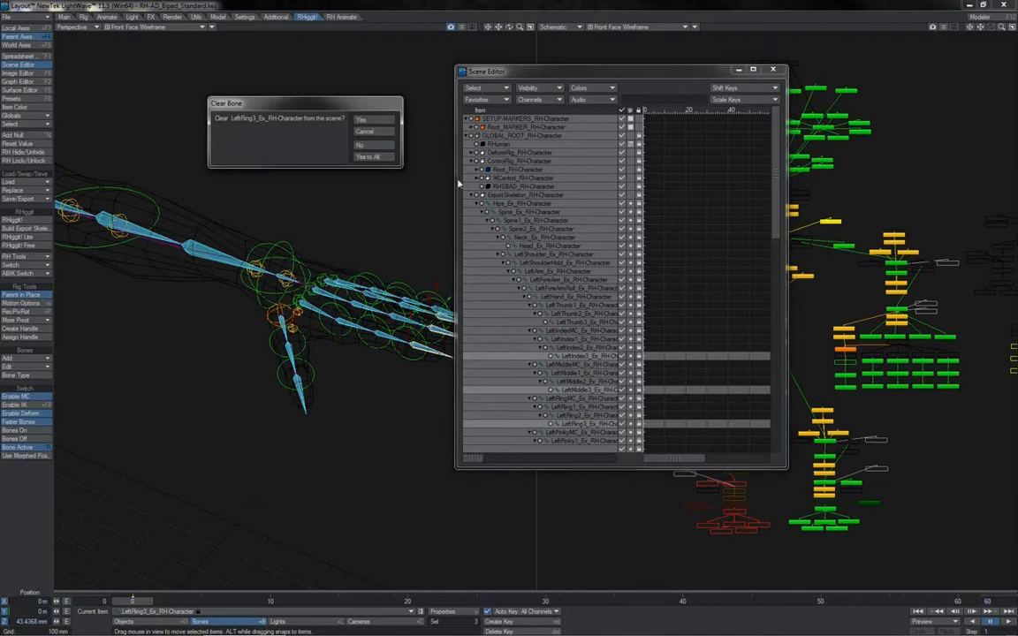
{"action": "left_click", "coordinate": [366, 154]}
{"action": "left_click", "coordinate": [771, 70]}
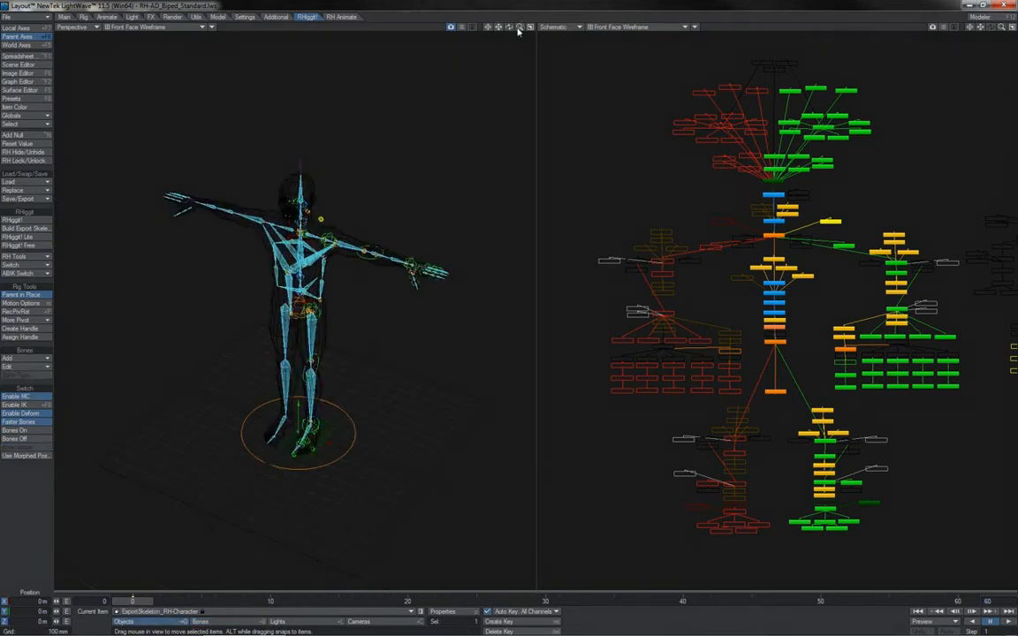
- Build the export skeleton with Record Pivots enabled, along with ForeArmRoll, Shoulder Spacers and Muscle Bones
{"action": "left_click", "coordinate": [518, 27]}
{"action": "left_click_drag", "start_coordinate": [518, 27], "coordinate": [498, 44]}
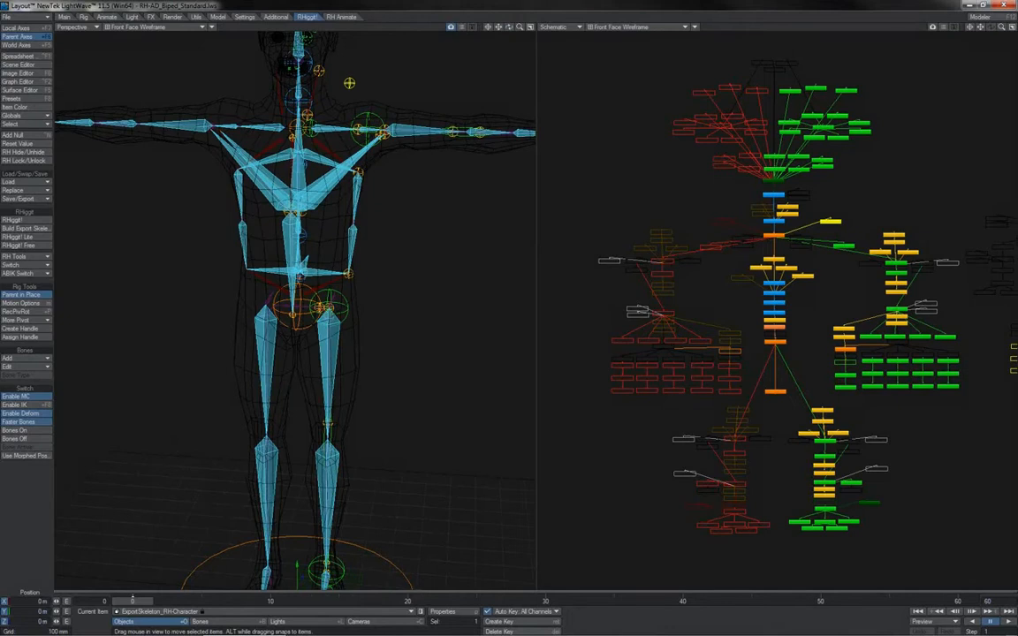
{"action": "left_click_drag", "start_coordinate": [509, 27], "coordinate": [507, 30]}
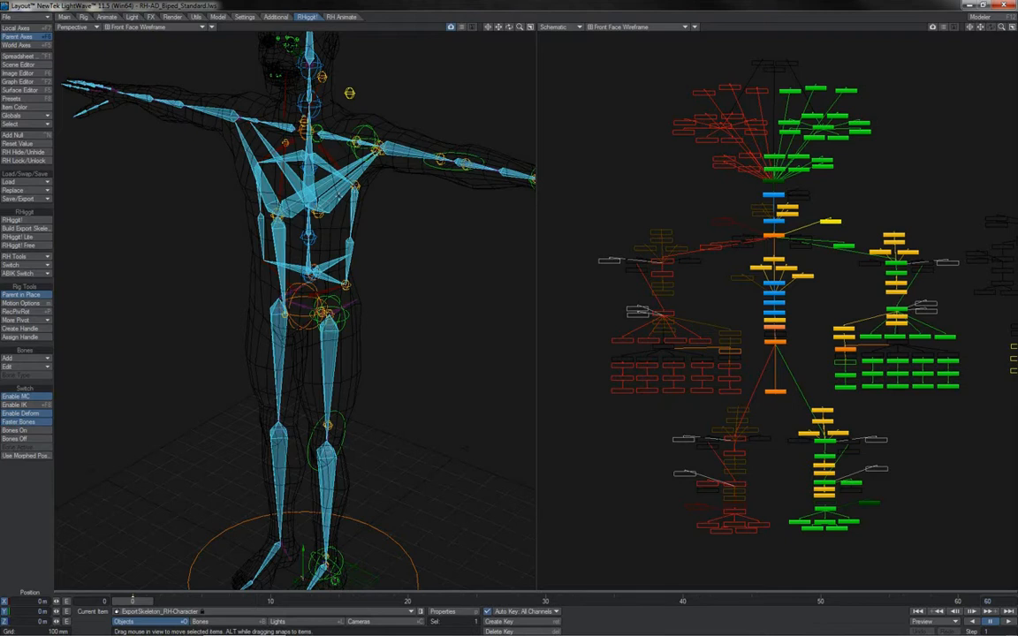
{"action": "left_click_drag", "start_coordinate": [509, 26], "coordinate": [541, 16]}
{"action": "left_click", "coordinate": [519, 26]}
{"action": "left_click_drag", "start_coordinate": [510, 316], "coordinate": [508, 29]}
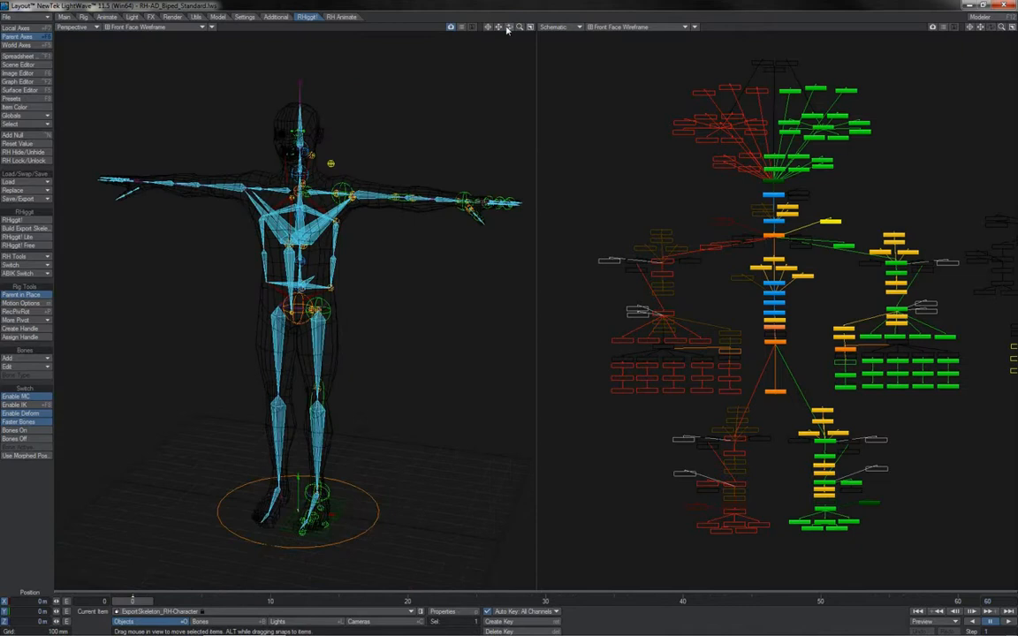
{"action": "left_click", "coordinate": [46, 228]}
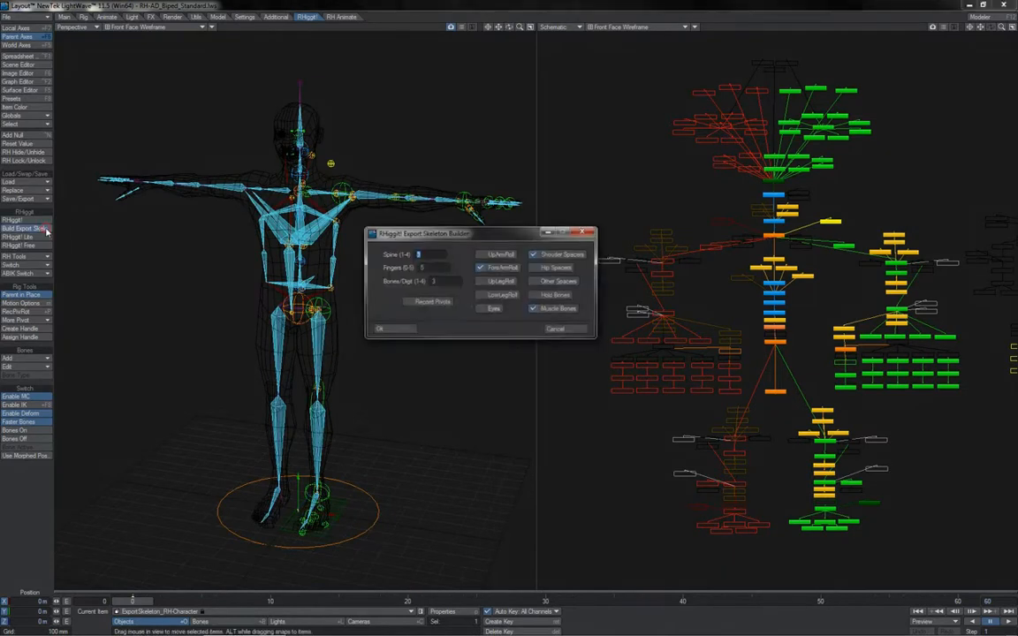
{"action": "left_click", "coordinate": [432, 303]}
{"action": "left_click", "coordinate": [423, 304]}
{"action": "left_click", "coordinate": [424, 303]}
{"action": "left_click", "coordinate": [378, 329]}
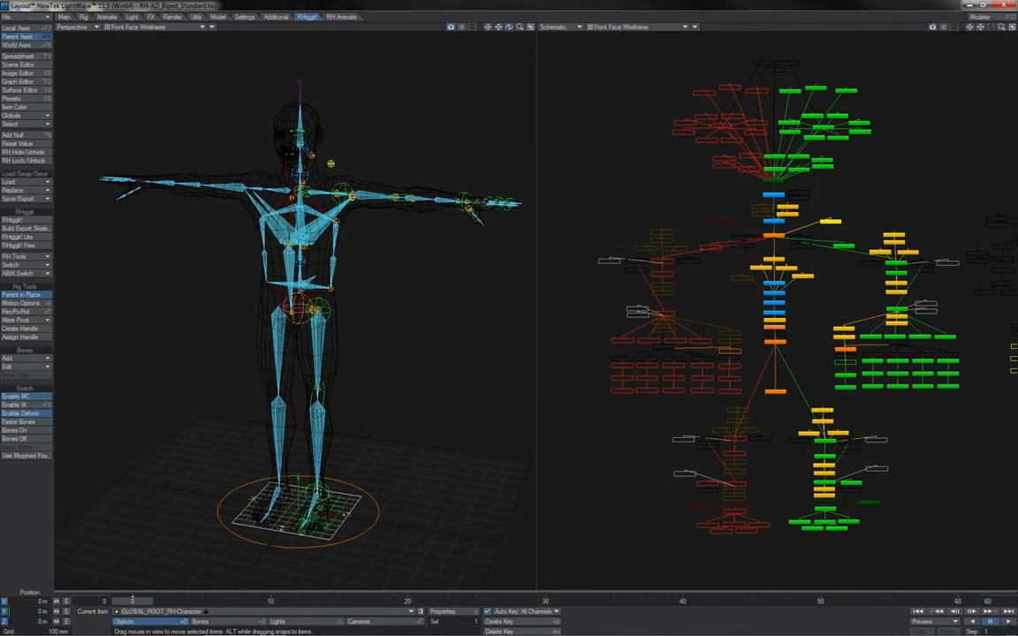
{"action": "left_click_drag", "start_coordinate": [509, 27], "coordinate": [199, 27]}
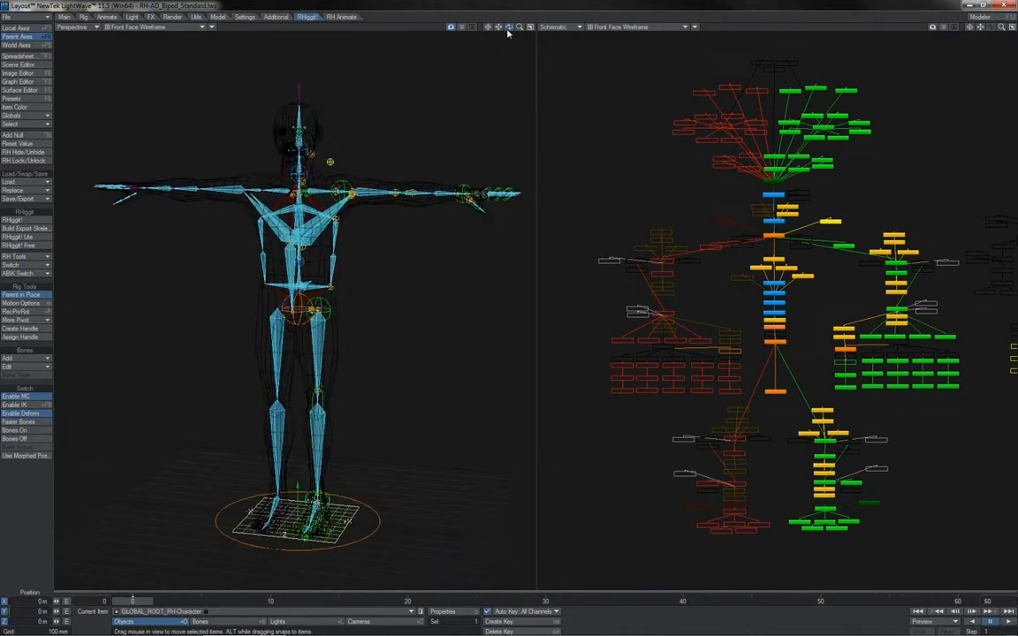